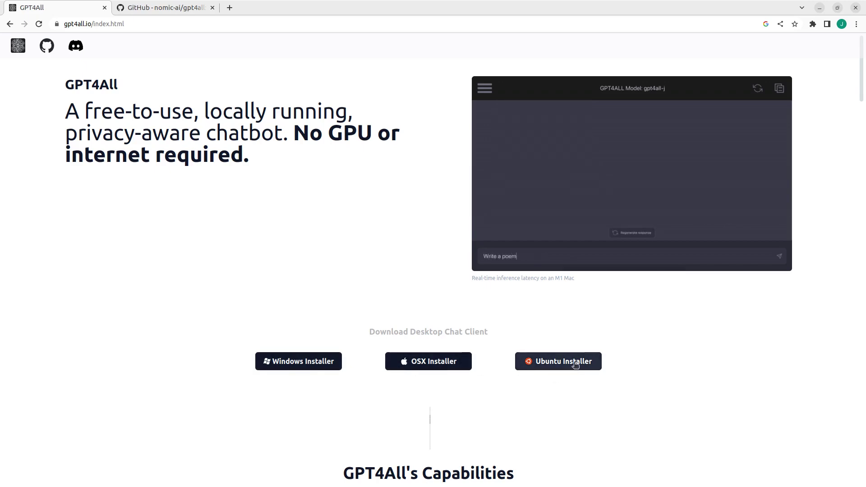
- Look over the GPT4All's Capabilities section of the website and return to the installer downloads
scroll(574, 363, "down", 3)
scroll(545, 313, "down", 4)
scroll(428, 316, "down", 4)
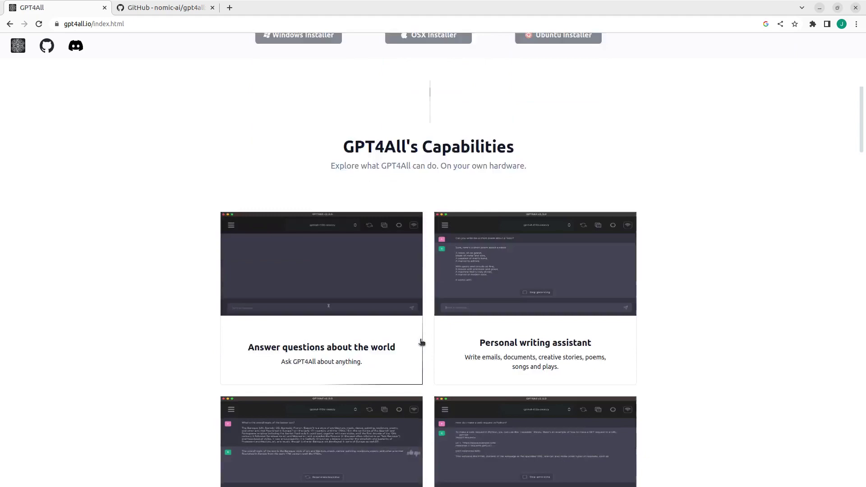
scroll(439, 339, "up", 10)
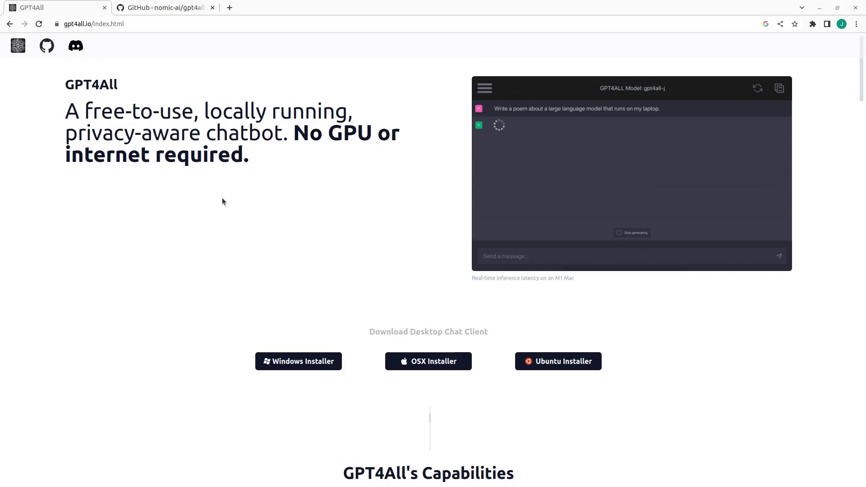
- Switch to the terminal, check the system's Linux version with uname -a, and clear the screen
key("alt+Tab")
key("ctrl+l")
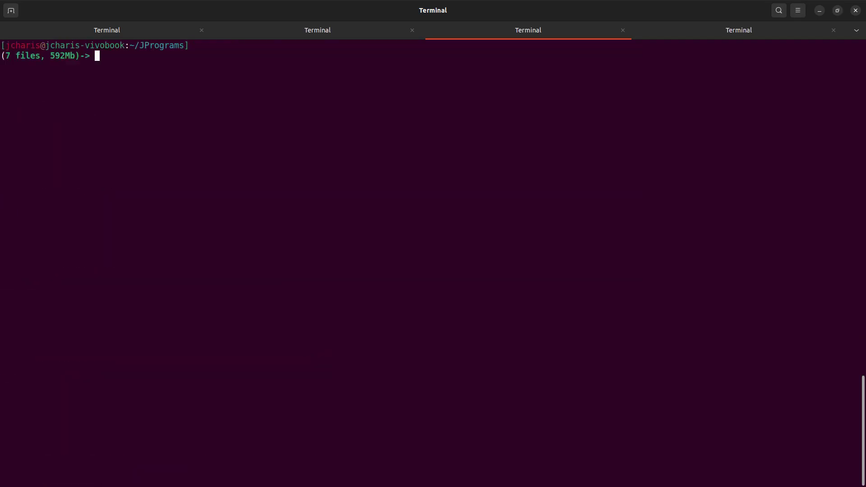
type("uname -a")
key("Return")
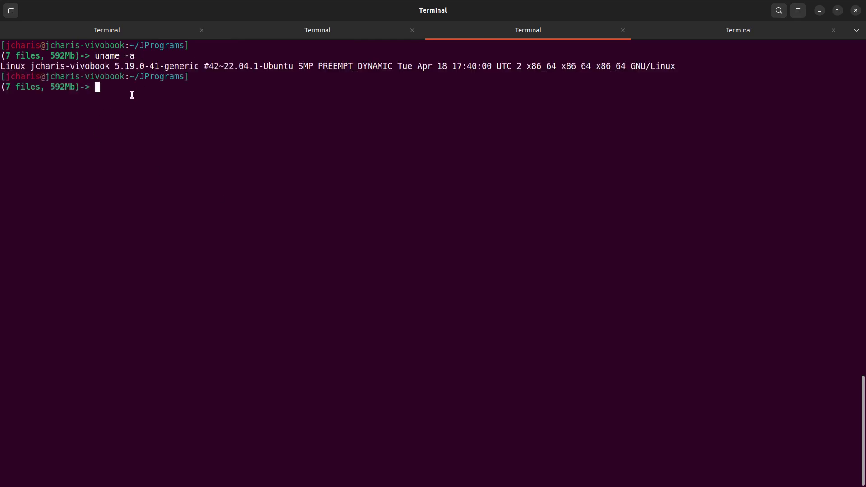
left_click_drag(265, 68, 293, 66)
left_click(153, 94)
key("ctrl+l")
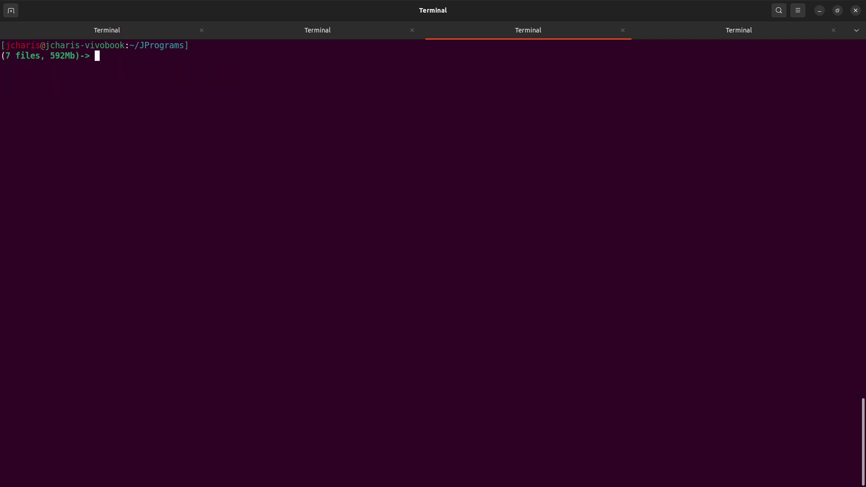
- List the JPrograms folder's files in the terminal and highlight the gpt4all-installer-linux.run file name
key("alt+Tab")
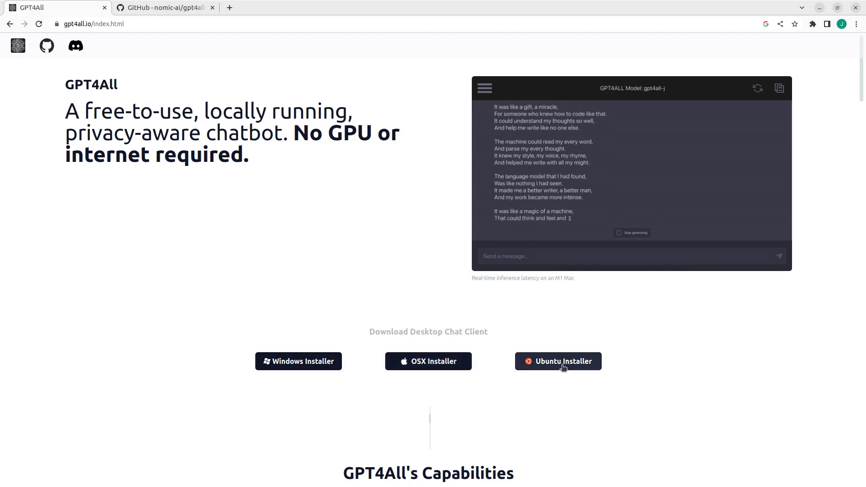
key("alt+Tab")
type("ls")
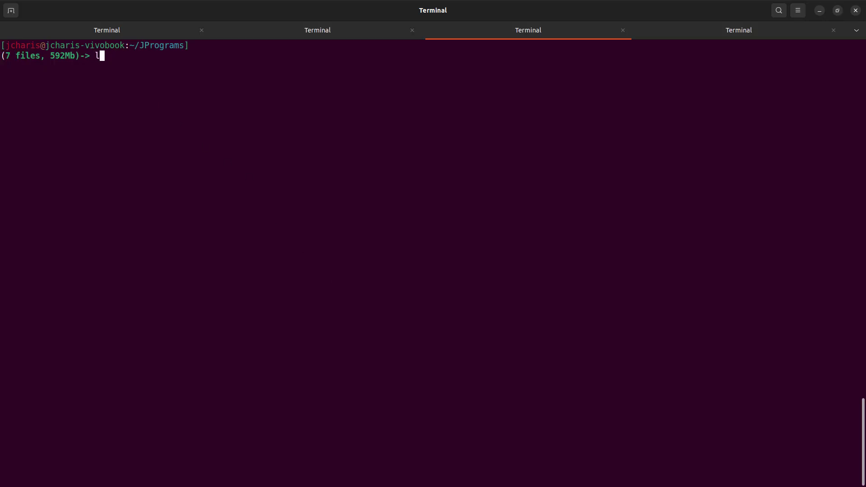
key("Return")
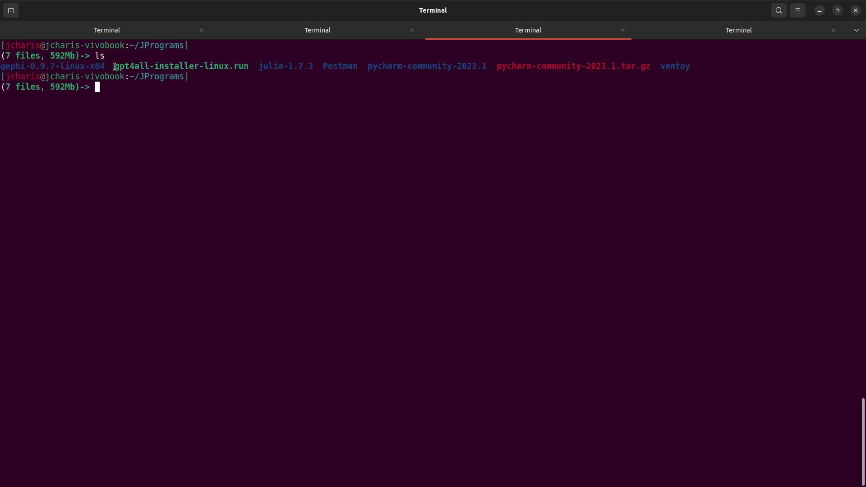
left_click_drag(115, 67, 246, 66)
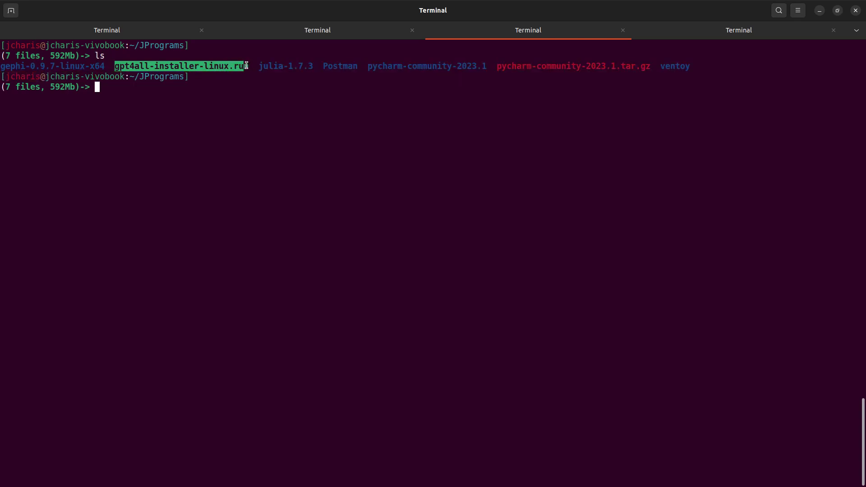
- Make gpt4all-installer-linux.run executable with chmod +x
type("chmod")
key("BackSpace")
key("grave")
type("+x g")
key("Tab")
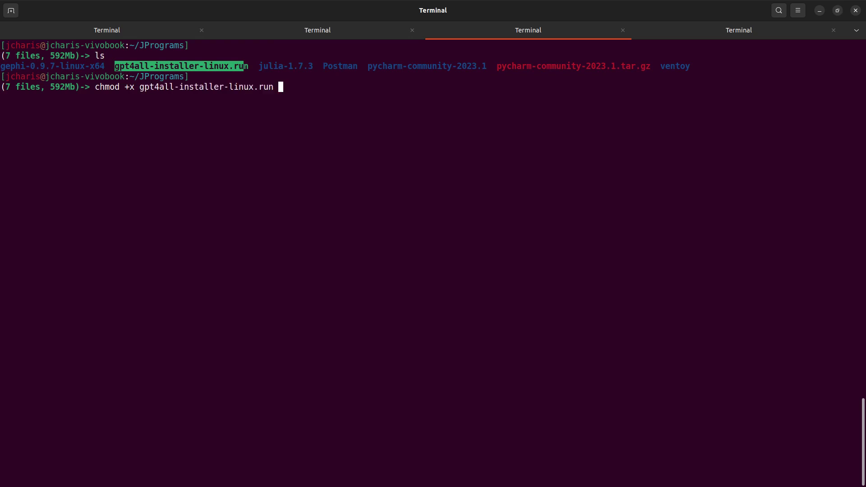
key("Return")
- List the folder's files in a cleared terminal and run ./gpt4all-installer-linux.run
key("ctrl+l")
type("ls")
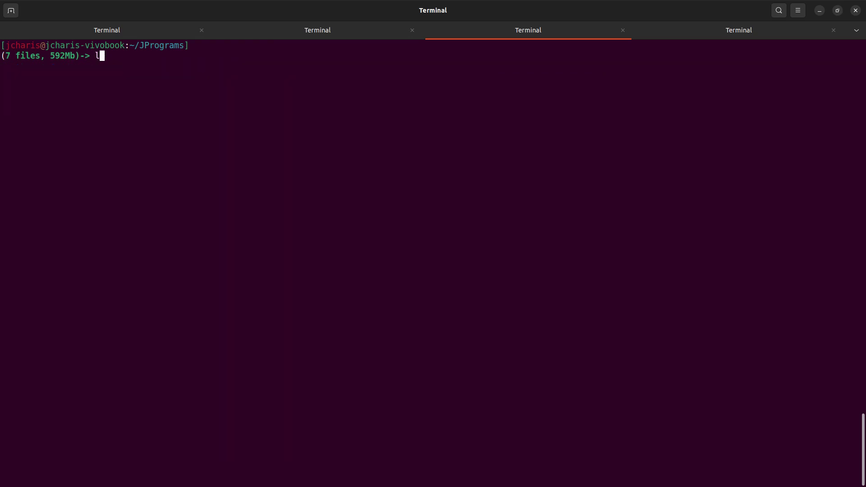
key("Return")
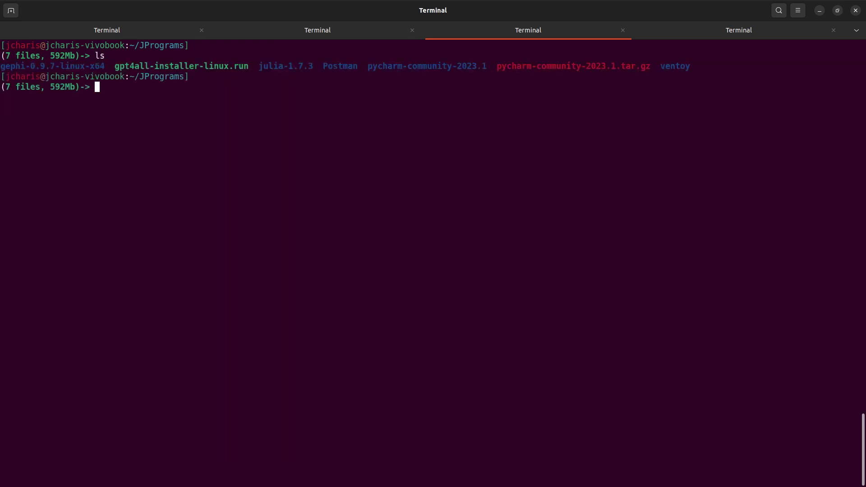
type("./gp")
key("Tab")
key("Return")
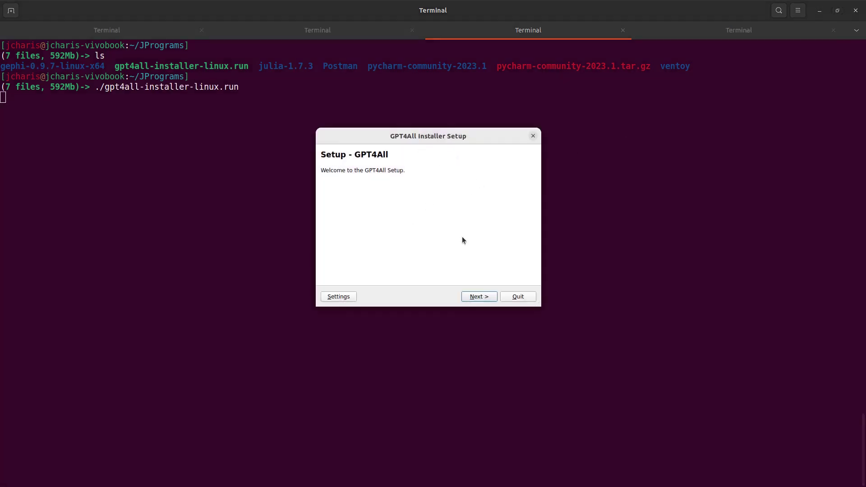
- Proceed through the GPT4All setup with the default gpt4all installation folder in the home directory and the gpt4all component
left_click(476, 298)
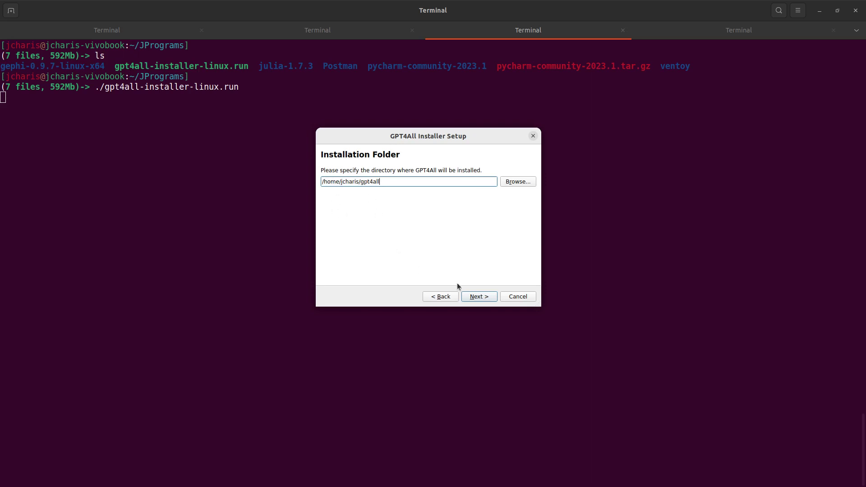
left_click(478, 297)
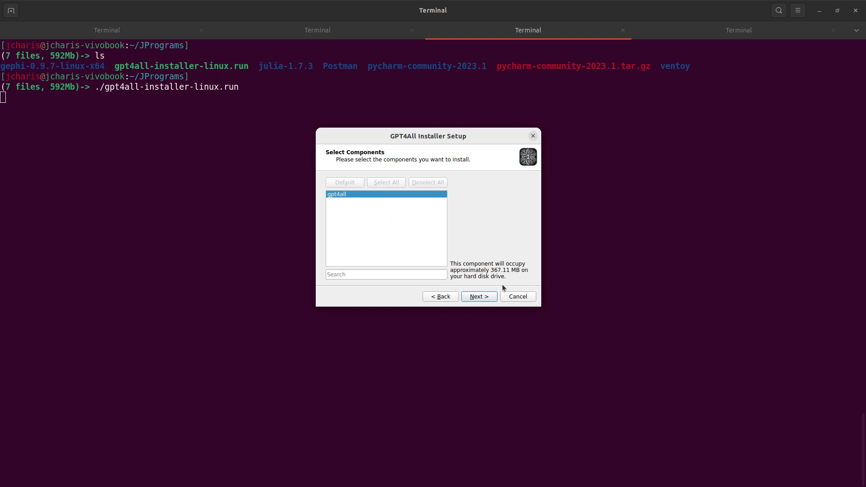
left_click(485, 297)
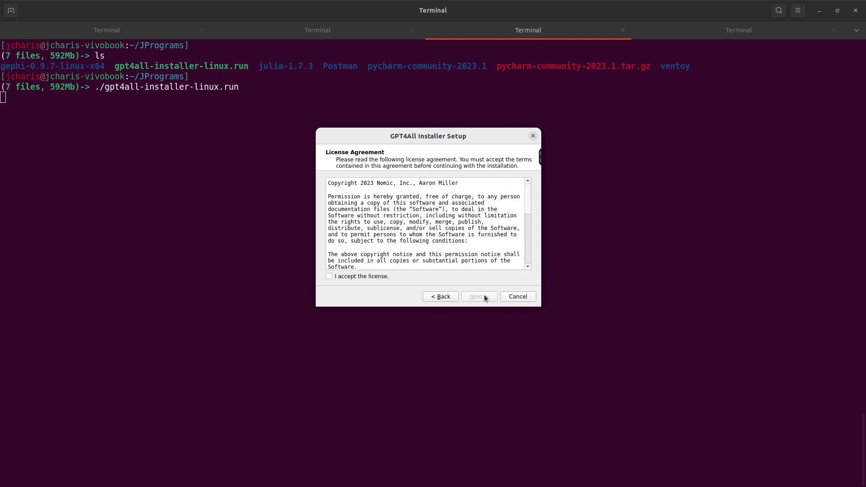
- Accept the license agreement and start installing GPT4All
left_click(349, 279)
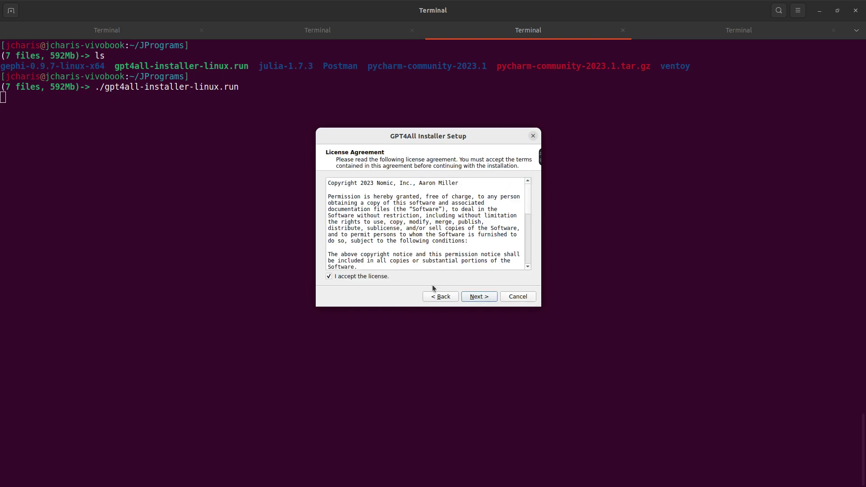
left_click(477, 298)
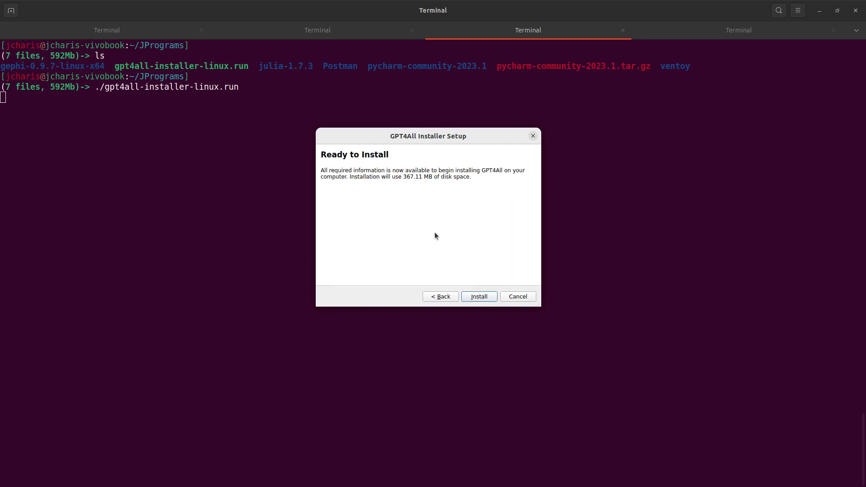
left_click(479, 297)
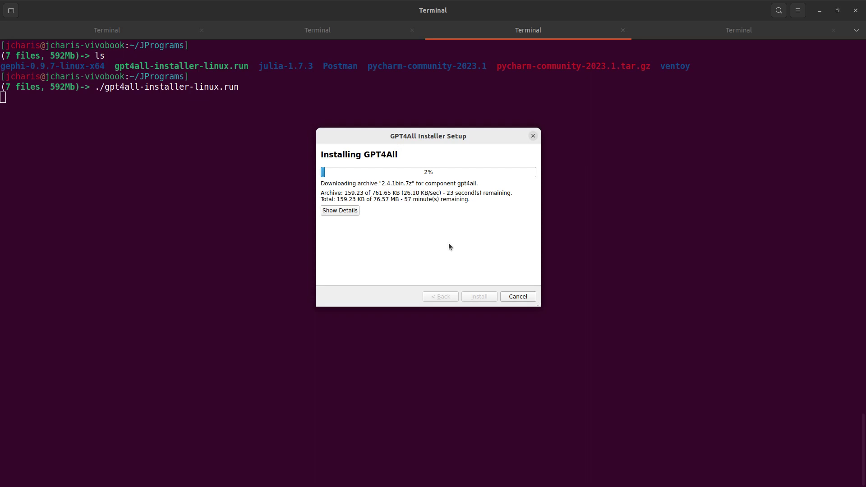
- Review the detailed installation log and finish the GPT4All setup wizard
left_click(348, 215)
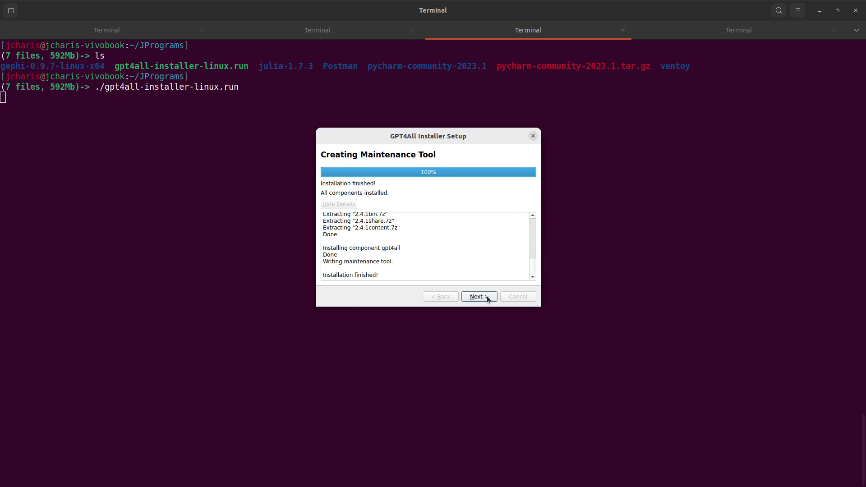
scroll(490, 255, "up", 5)
scroll(490, 255, "up", 3)
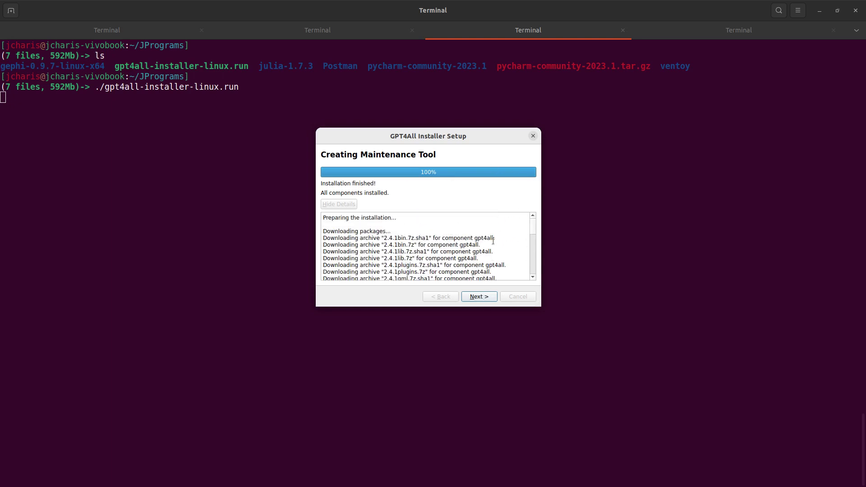
scroll(491, 242, "down", 6)
scroll(491, 242, "up", 6)
scroll(433, 245, "down", 6)
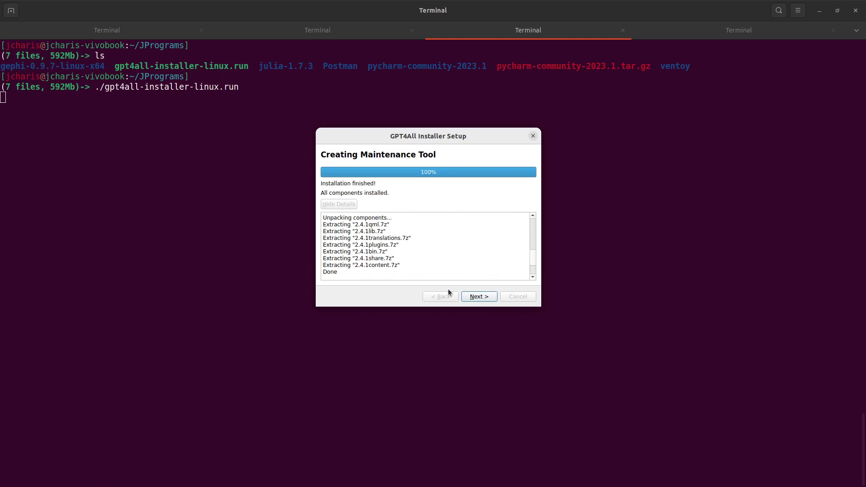
left_click(476, 297)
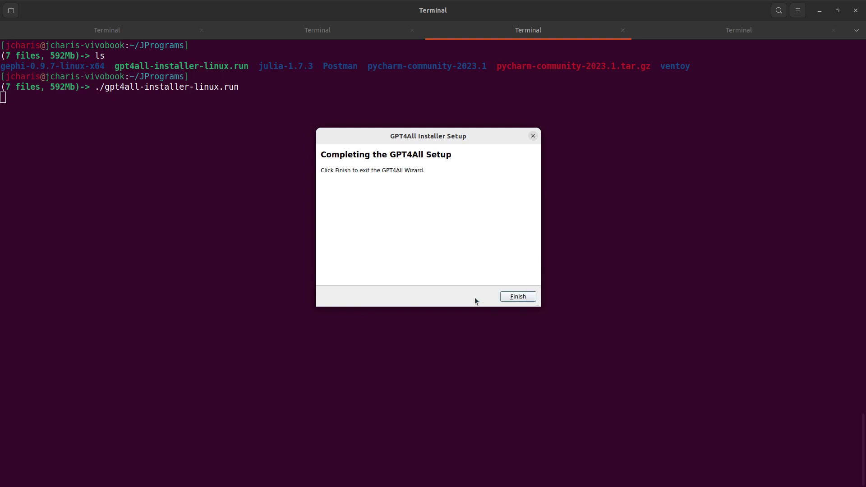
left_click(515, 297)
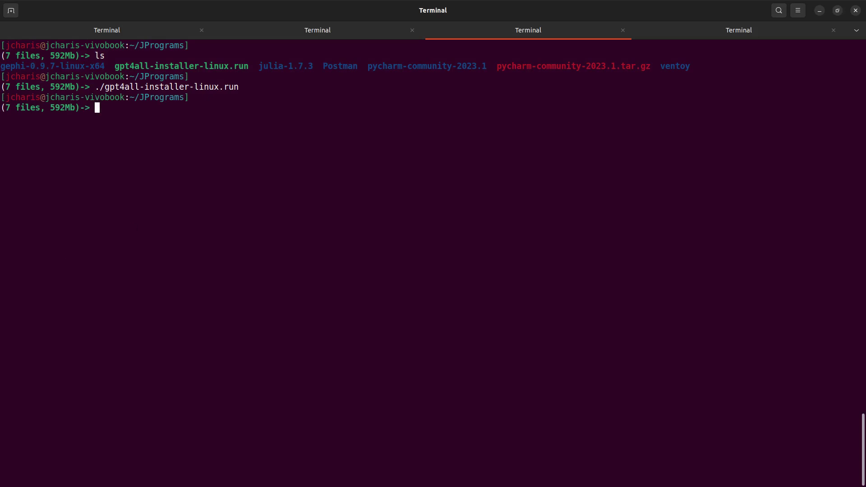
key("super")
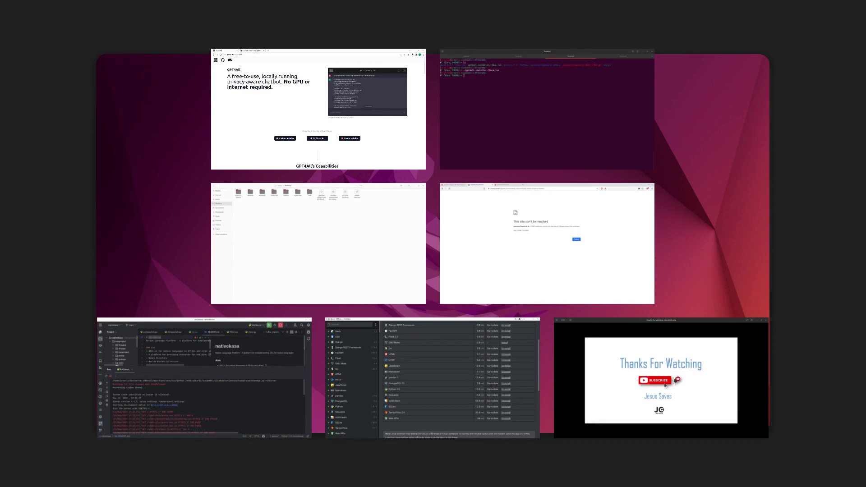
key("super")
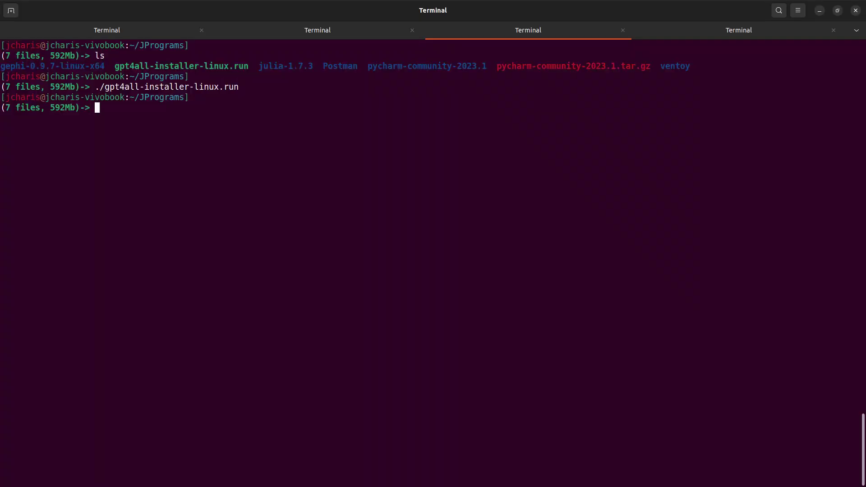
- Go to the home directory in a new terminal tab and list its contents with ls
key("ctrl+shift+t")
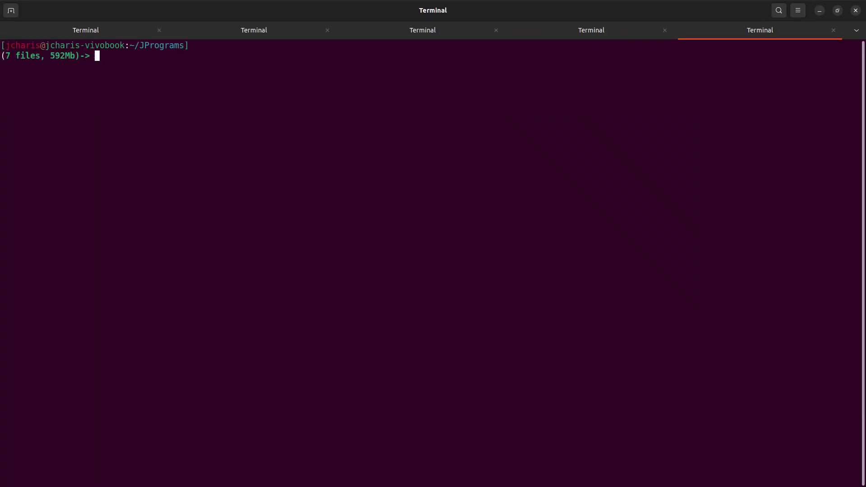
type("cd")
key("Return")
type("cd")
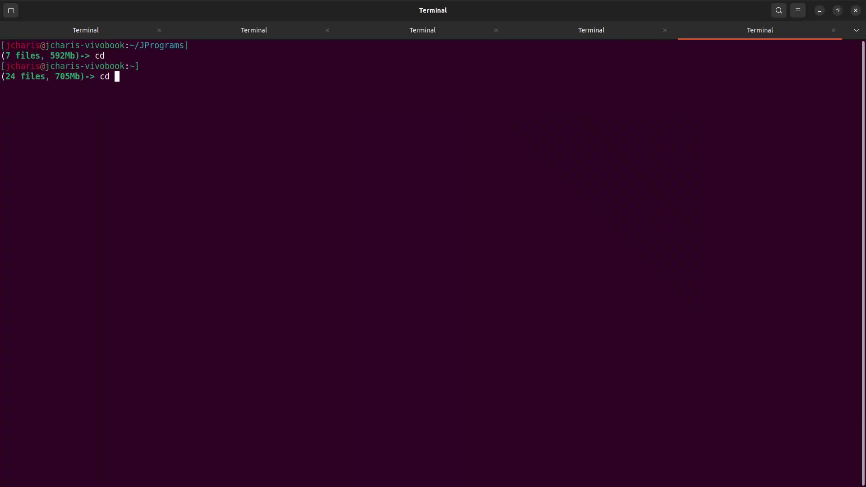
key("BackSpace")
key("BackSpace")
key("BackSpace")
key("Return")
type("ks")
key("Return")
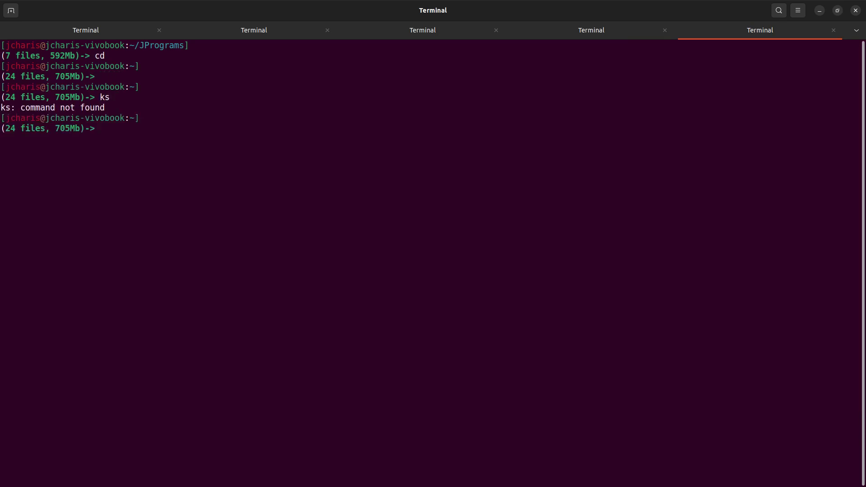
type("ls")
key("Return")
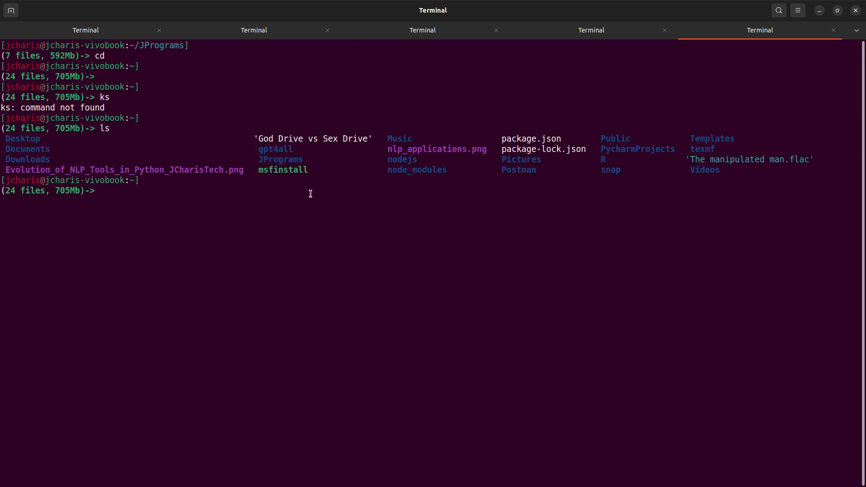
- Change into the Desktop directory, list its files with ls, and clear the terminal
type("cd De")
key("Tab")
key("Return")
type("ls")
key("Return")
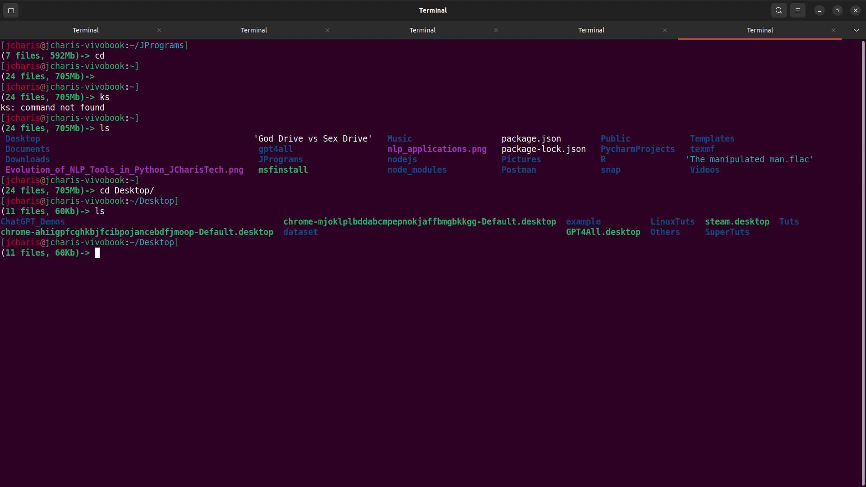
key("ctrl+l")
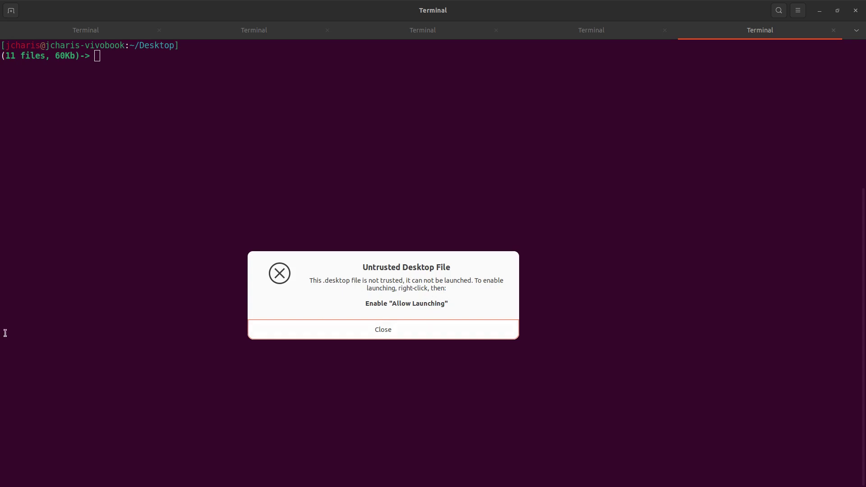
- Dismiss the Untrusted Desktop File message and maximize the GPT4All v2.4.1 window
left_click(408, 334)
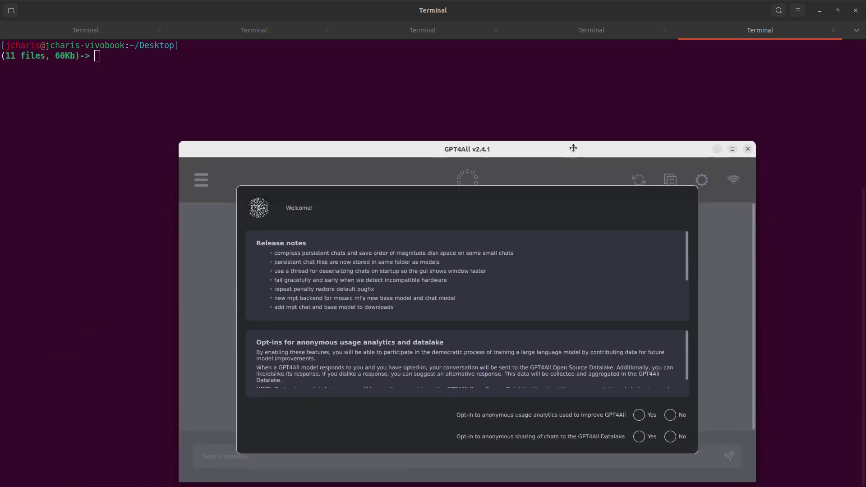
left_click_drag(572, 146, 548, 141)
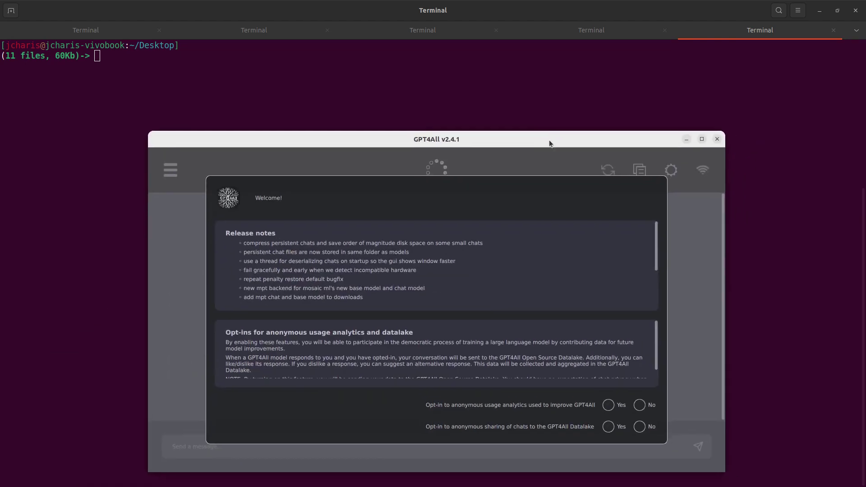
double_click(549, 141)
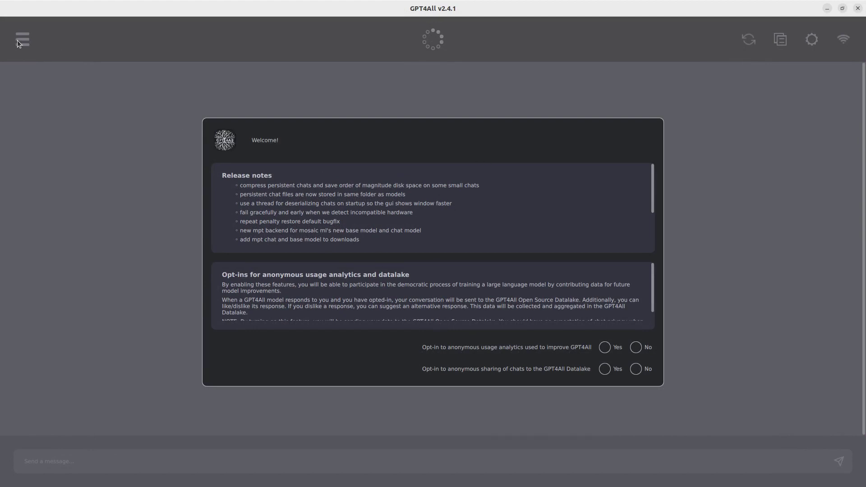
- Read the welcome notes, decline sharing chats to the GPT4All Datalake, and opt in to anonymous usage analytics
scroll(302, 190, "down", 10)
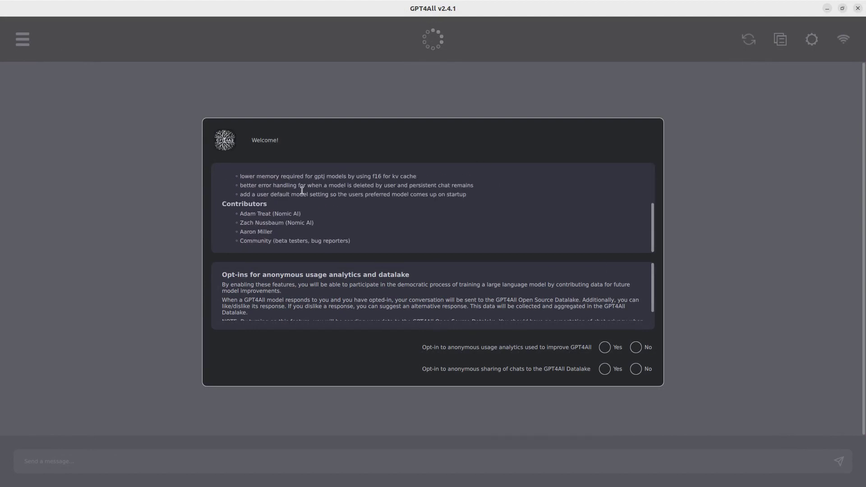
scroll(491, 283, "down", 3)
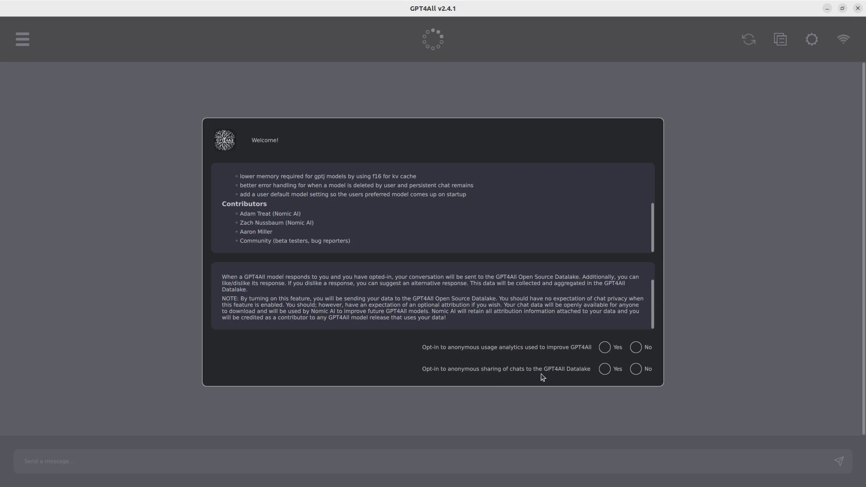
left_click(641, 369)
left_click(605, 350)
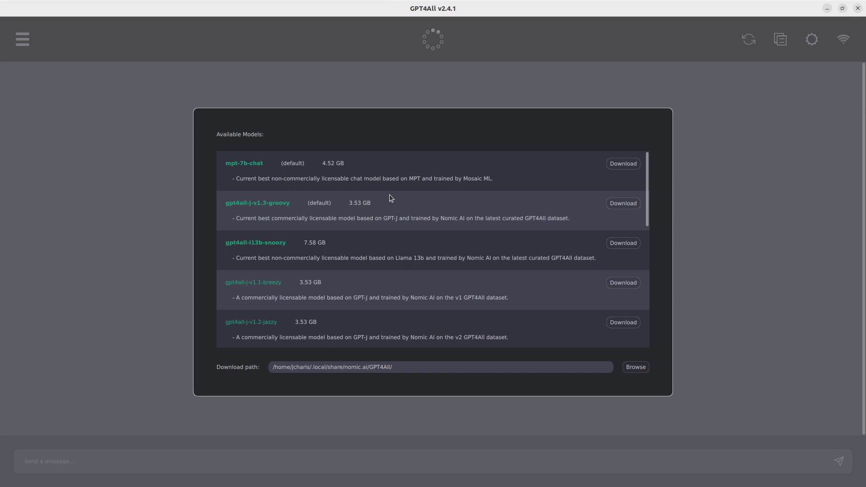
- Browse the available models for download and compare them with the Performance Benchmarks on the gpt4all.io page in the browser
scroll(390, 199, "down", 10)
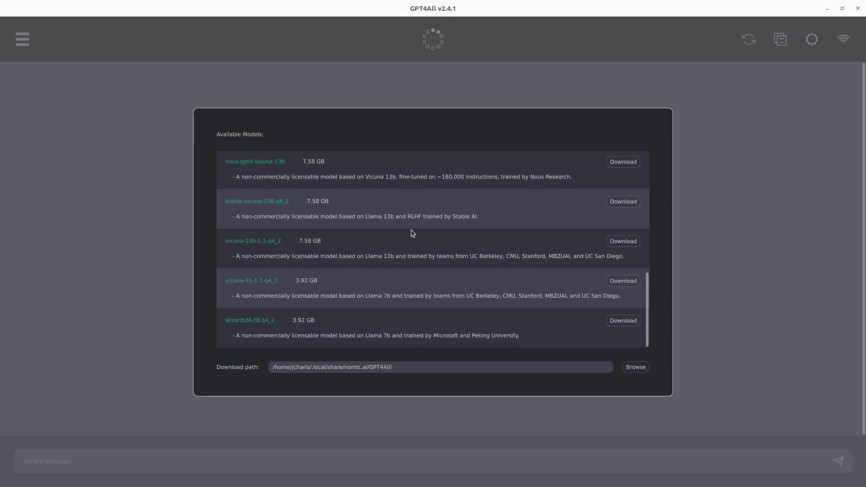
key("alt+Tab")
scroll(396, 211, "down", 15)
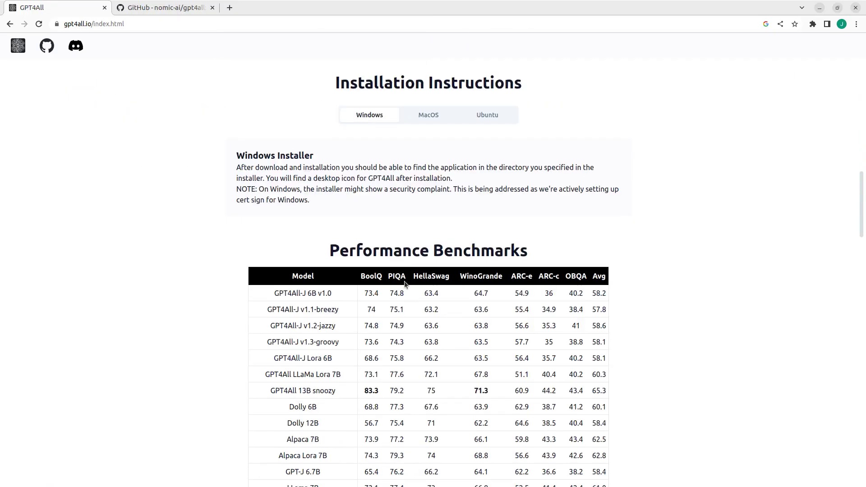
scroll(405, 284, "up", 3)
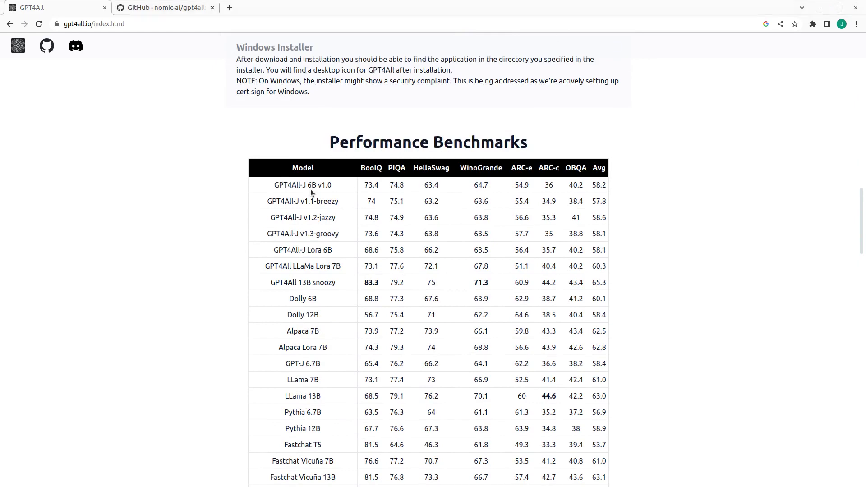
key("alt+Tab")
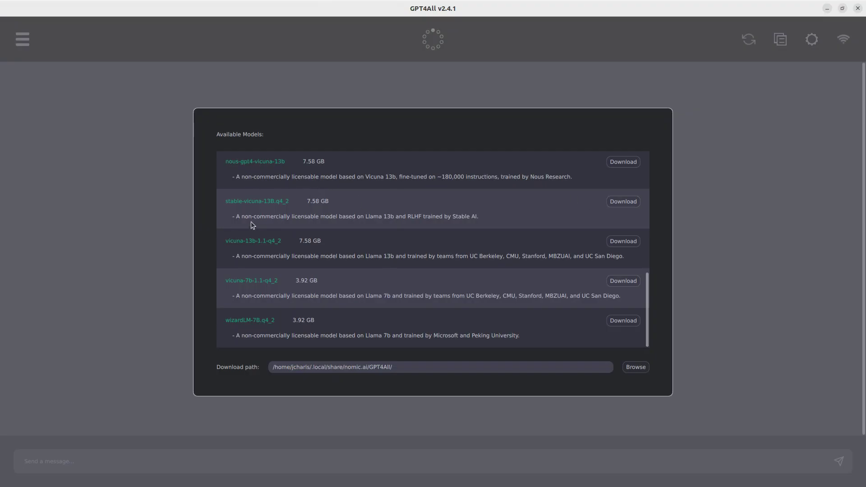
scroll(258, 298, "up", 8)
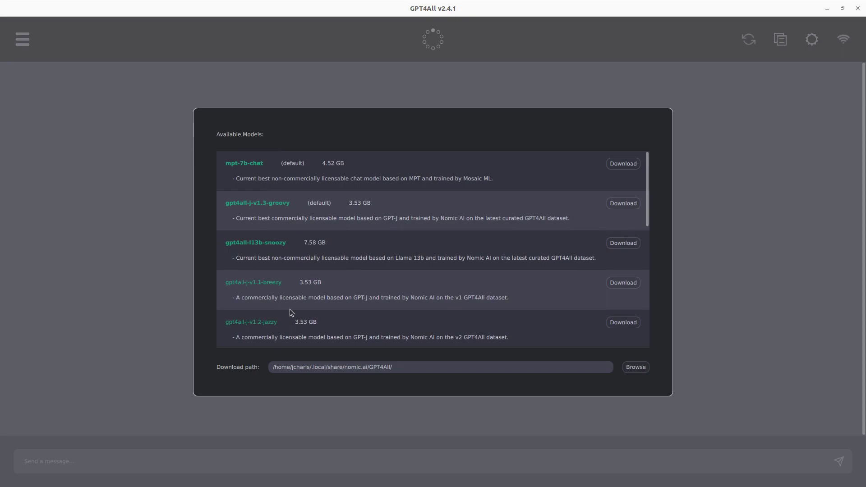
- In the browser, examine the model names and parameter sizes in the Performance Benchmarks table, highlighting entries such as LLama 13B
key("alt+Tab")
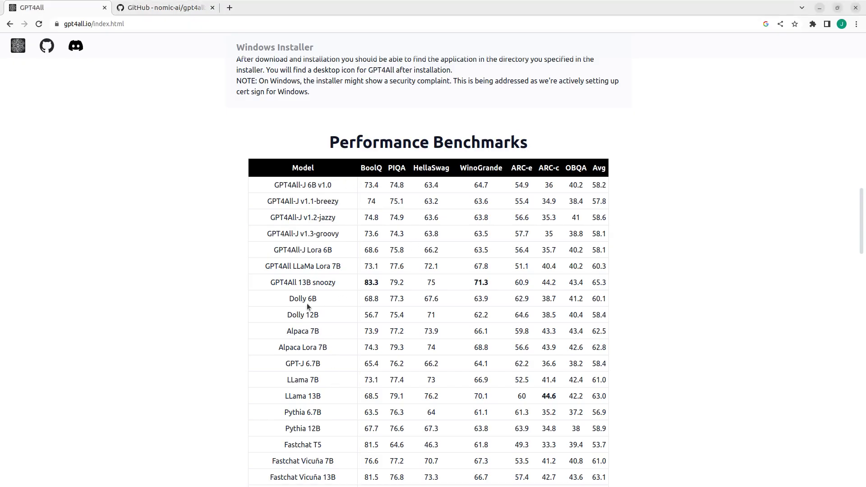
left_click_drag(308, 299, 322, 332)
scroll(396, 308, "down", 5)
scroll(396, 309, "down", 5)
scroll(380, 336, "up", 5)
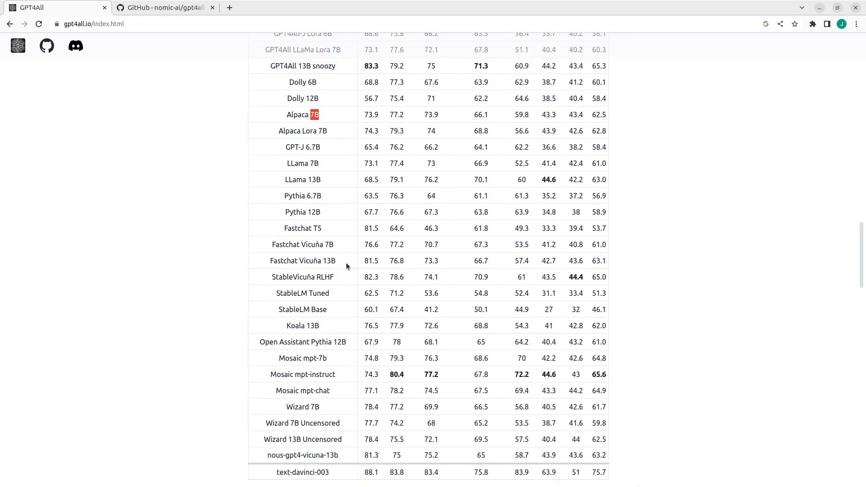
scroll(345, 262, "up", 2)
scroll(361, 334, "down", 3)
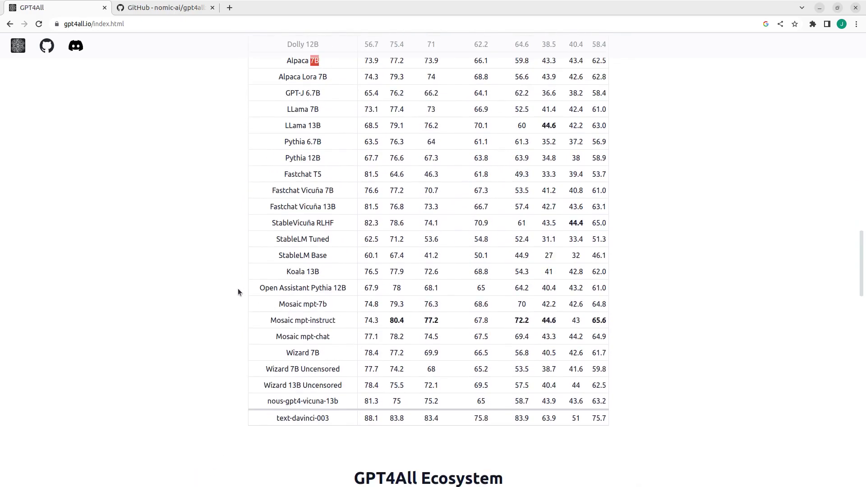
scroll(342, 277, "up", 4)
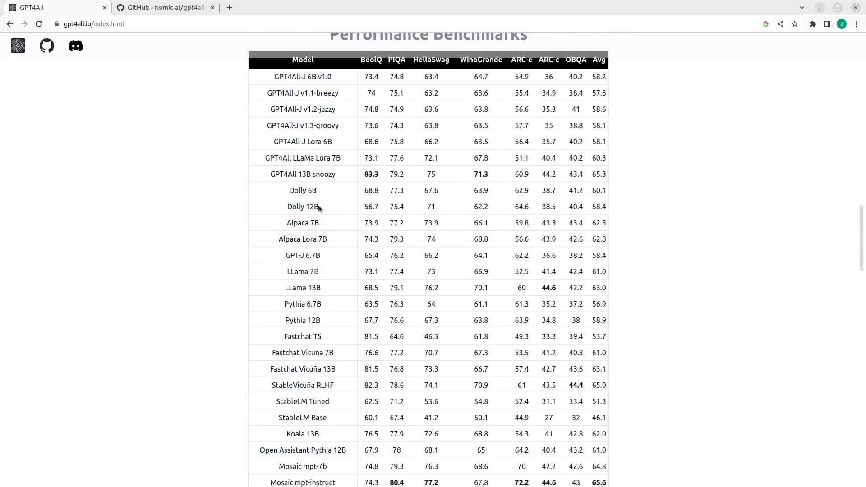
left_click_drag(288, 190, 320, 193)
left_click_drag(308, 288, 322, 289)
left_click_drag(321, 289, 289, 287)
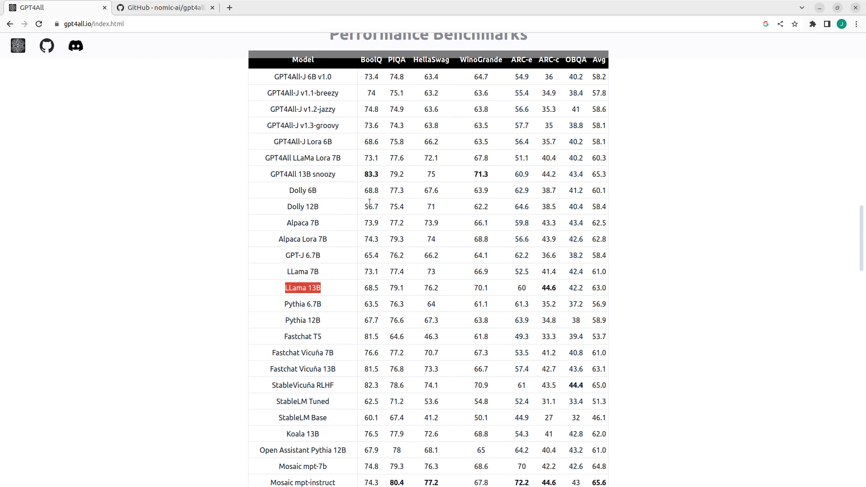
scroll(363, 229, "up", 4)
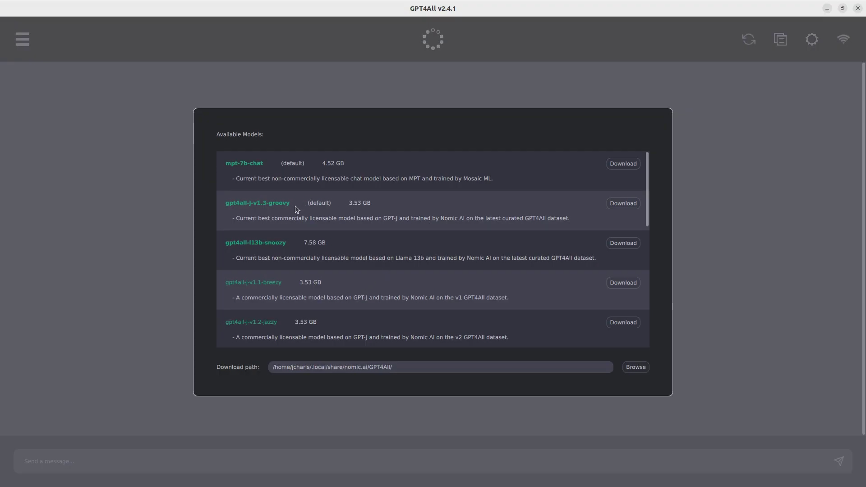
- Check GPT4All-J v1.2-jazzy in the browser's benchmark table, return to GPT4All, and start downloading gpt4all-j-v1.2-jazzy
key("alt+Tab")
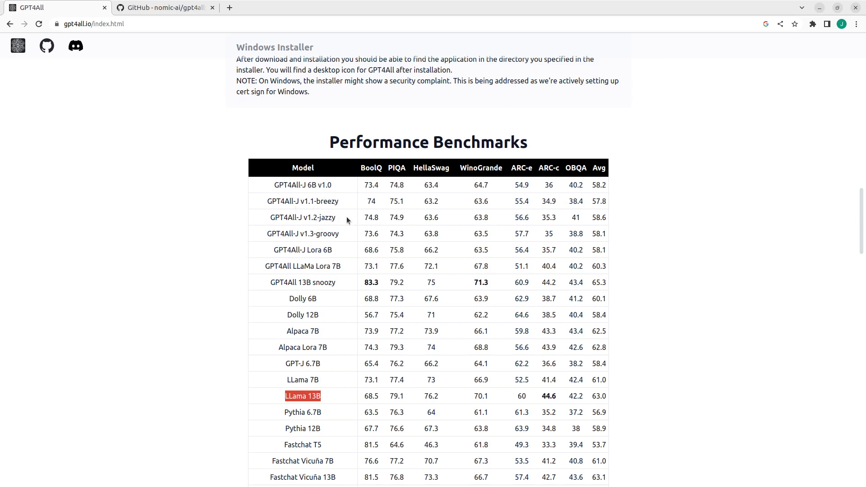
left_click_drag(340, 222, 272, 221)
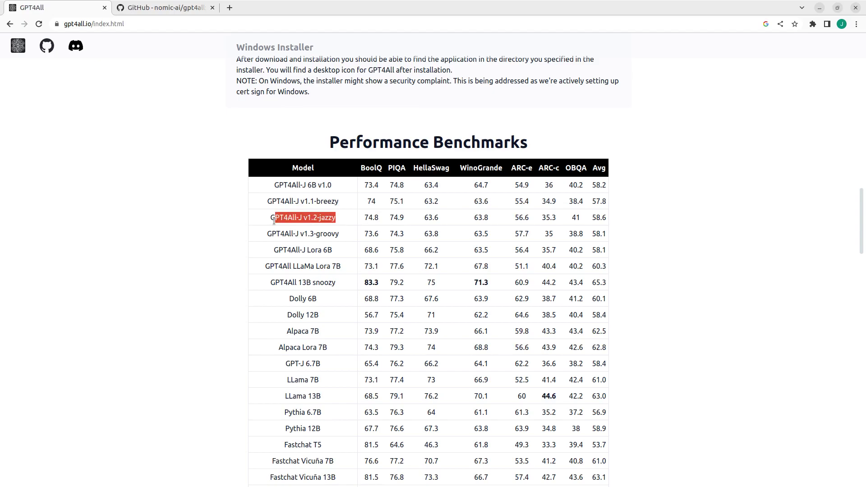
key("alt+Tab")
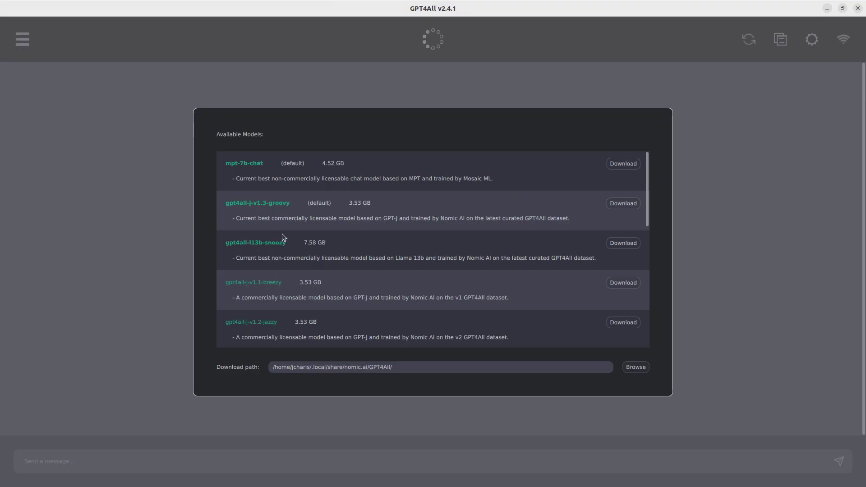
scroll(306, 225, "down", 10)
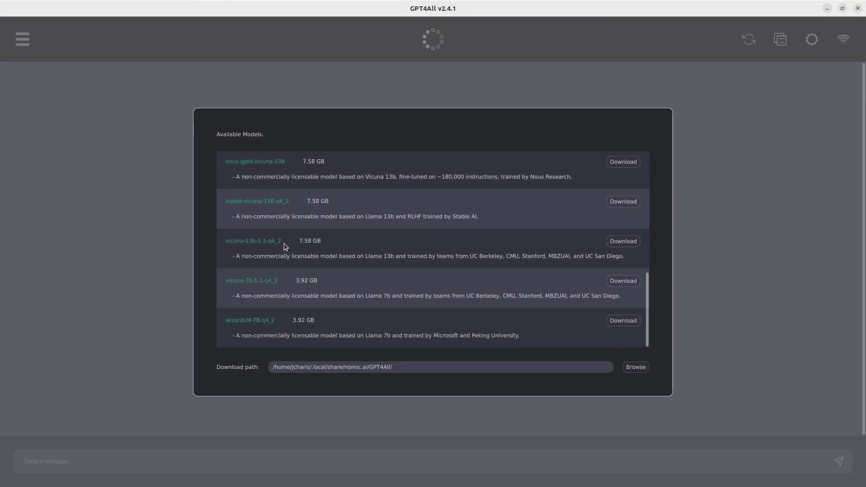
scroll(332, 285, "up", 10)
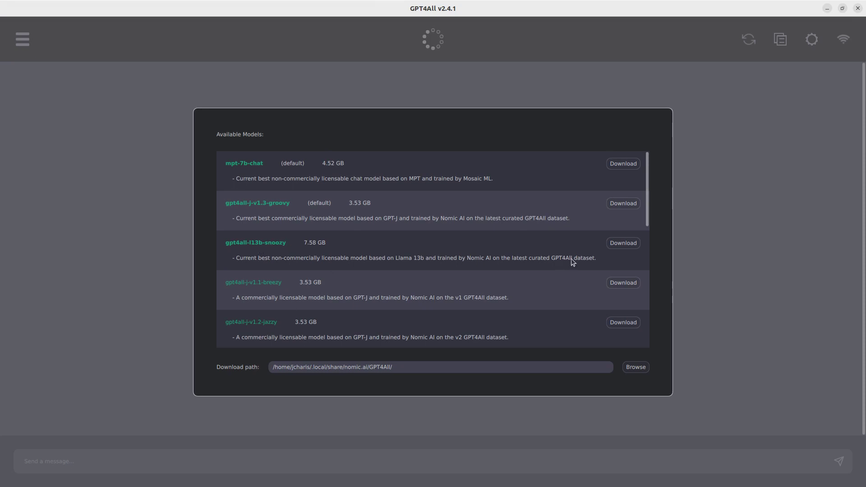
left_click(623, 323)
- On the gpt4all.io page in the browser, view ggml-gpt4all-l13b-snoozy.bin in the Model Explorer and highlight its Llama 13b base model
scroll(305, 218, "down", 10)
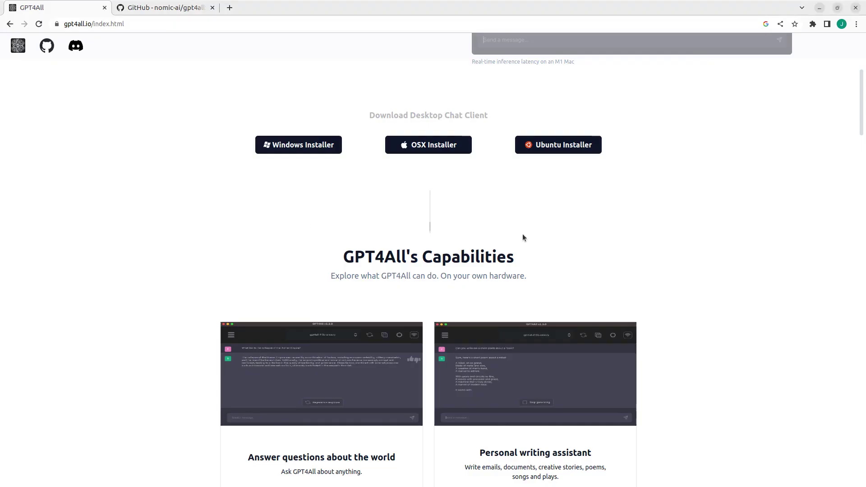
scroll(522, 233, "down", 10)
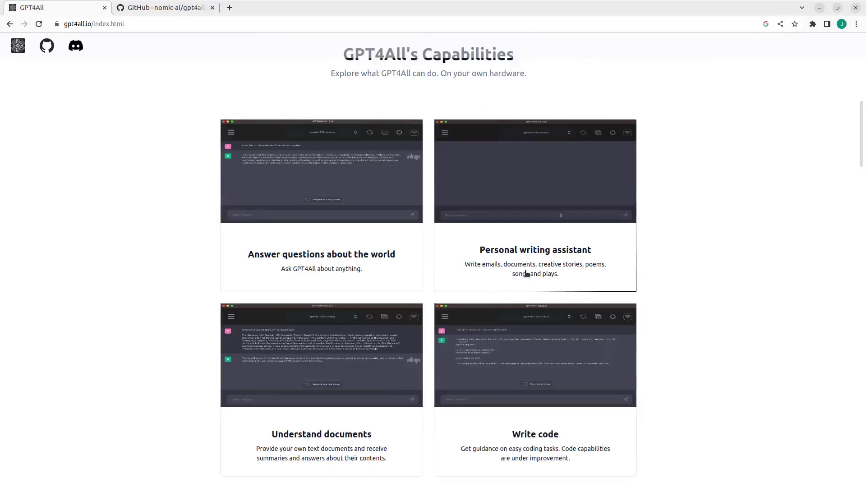
scroll(460, 334, "down", 15)
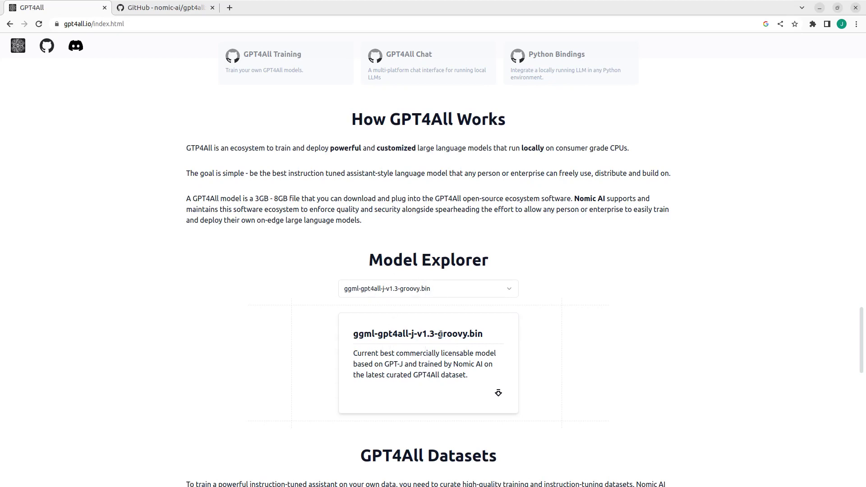
left_click(441, 293)
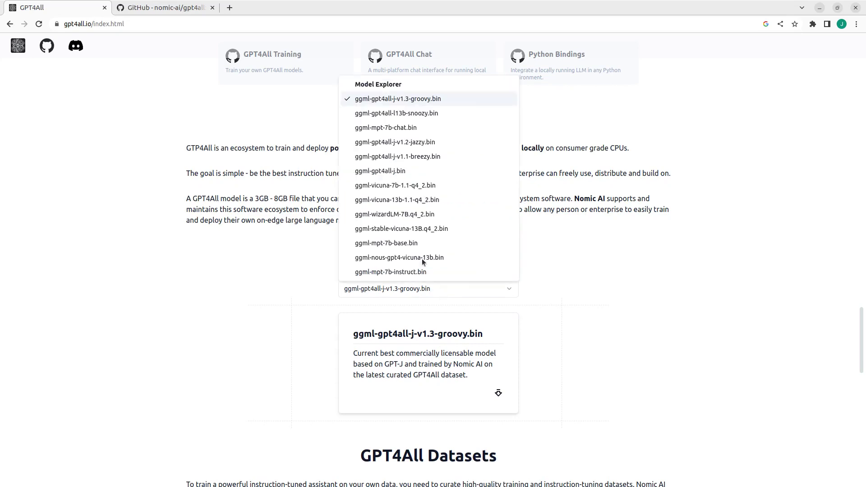
left_click(387, 113)
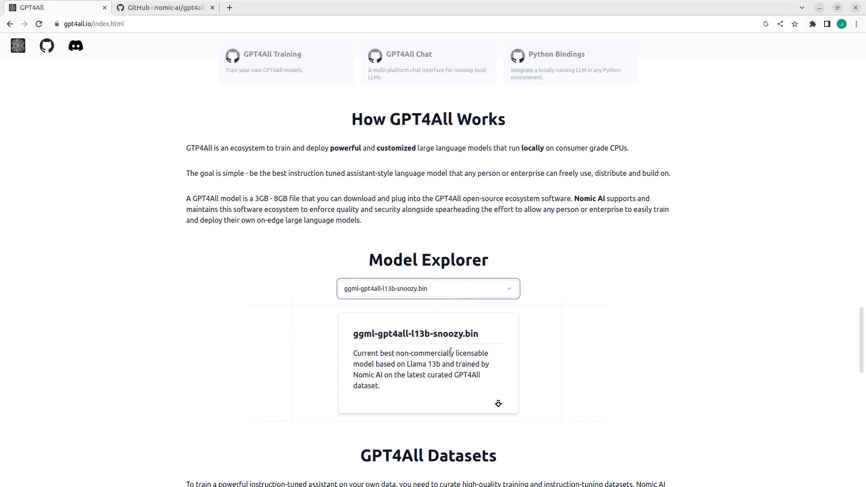
left_click_drag(408, 363, 440, 365)
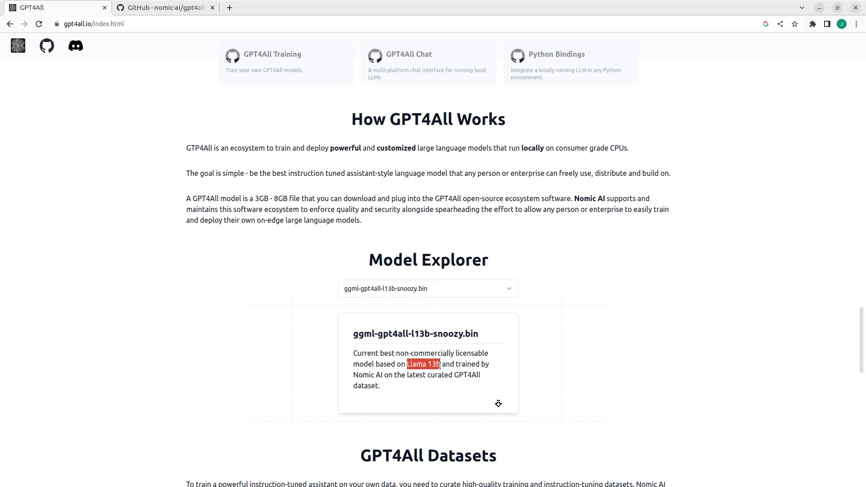
left_click(448, 295)
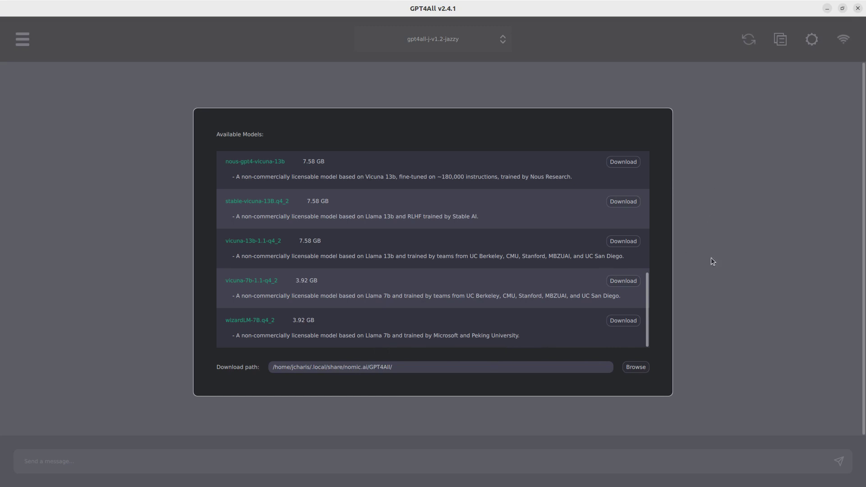
- Close the Available Models dialog in GPT4All and check which models the chat's model selector offers
scroll(631, 311, "up", 10)
left_click(791, 205)
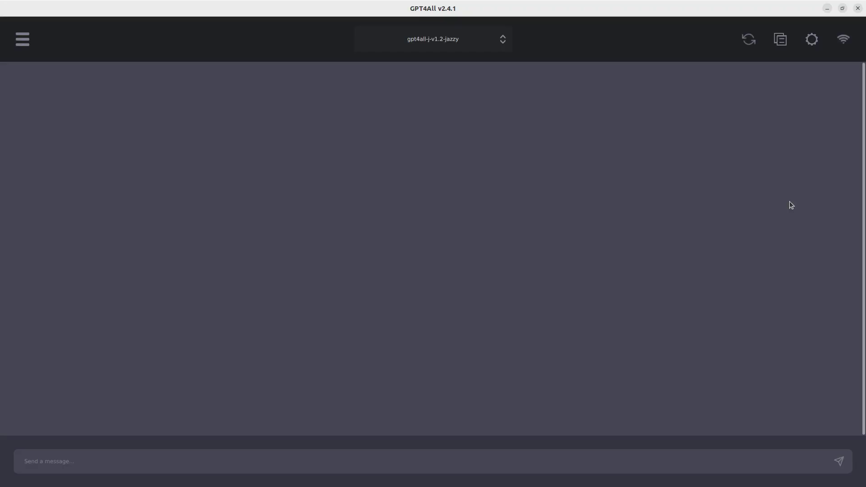
left_click(445, 43)
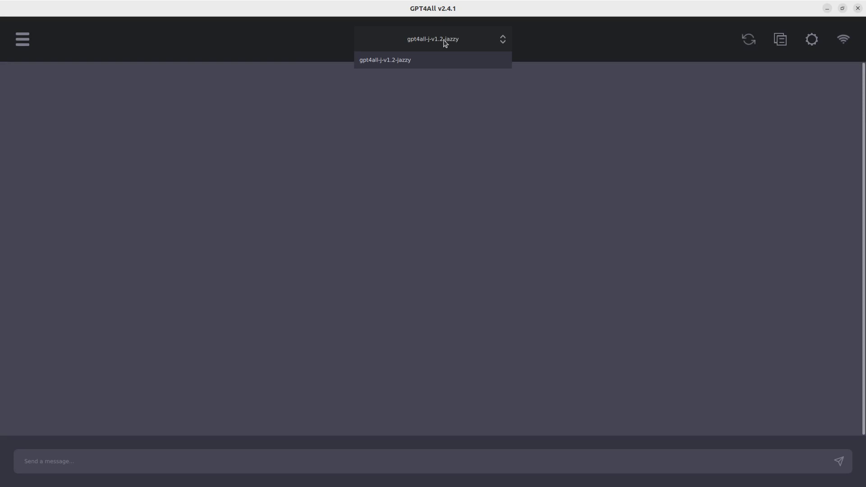
left_click(435, 44)
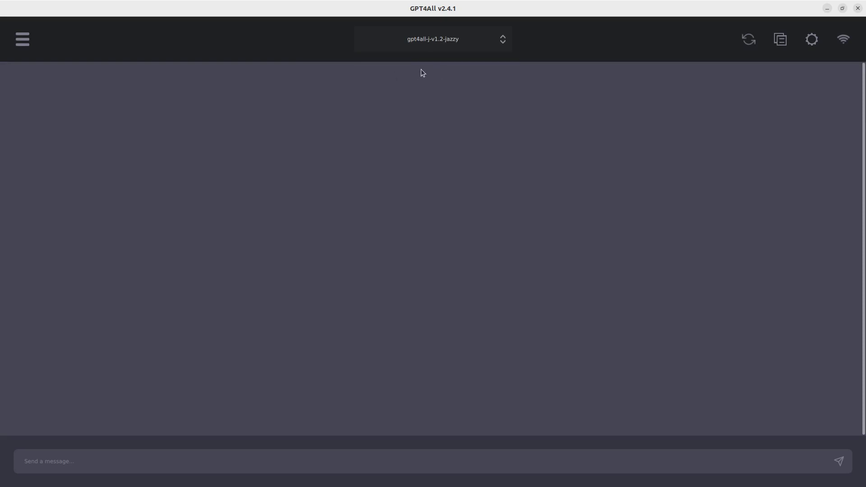
- Review the Generation and Application settings without changing them, and look over the chat list drawer
left_click(811, 40)
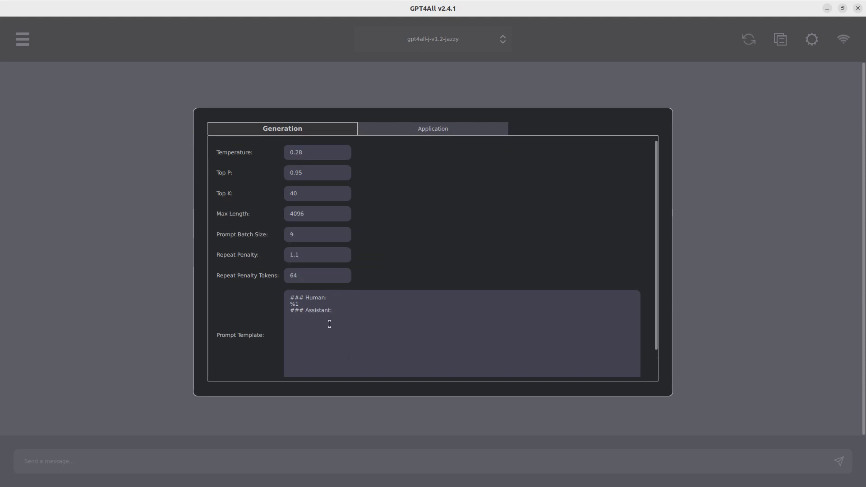
left_click(428, 133)
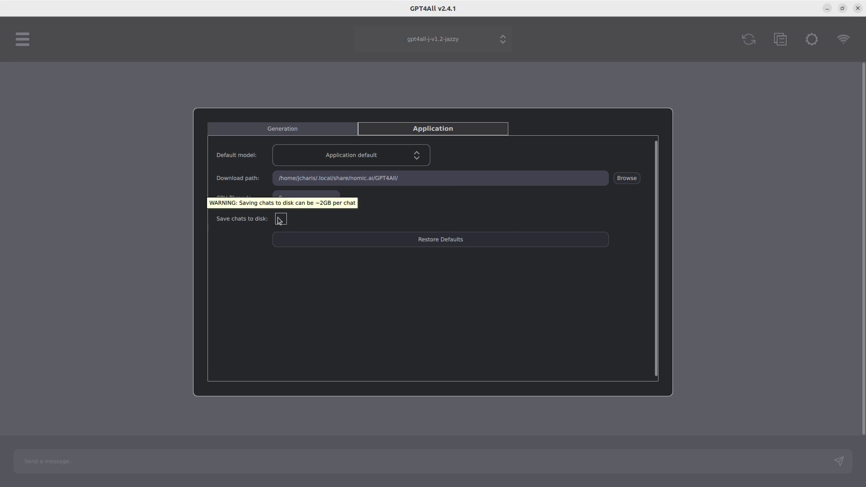
left_click(268, 130)
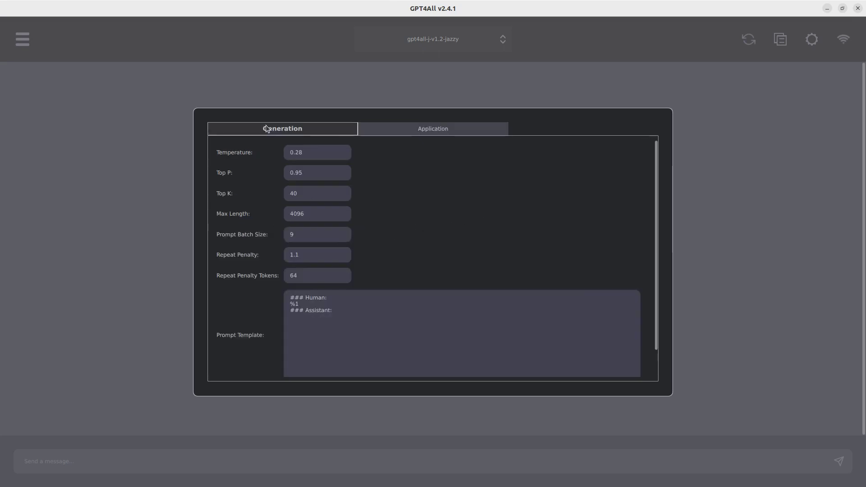
left_click(184, 50)
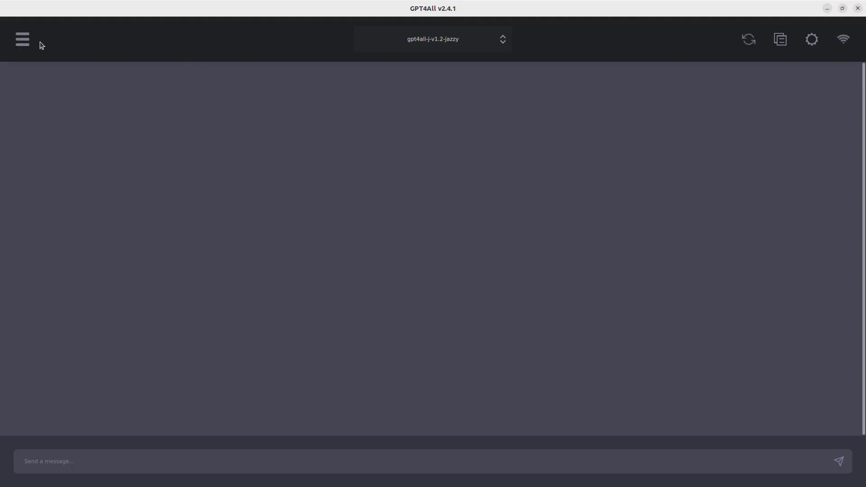
left_click(30, 44)
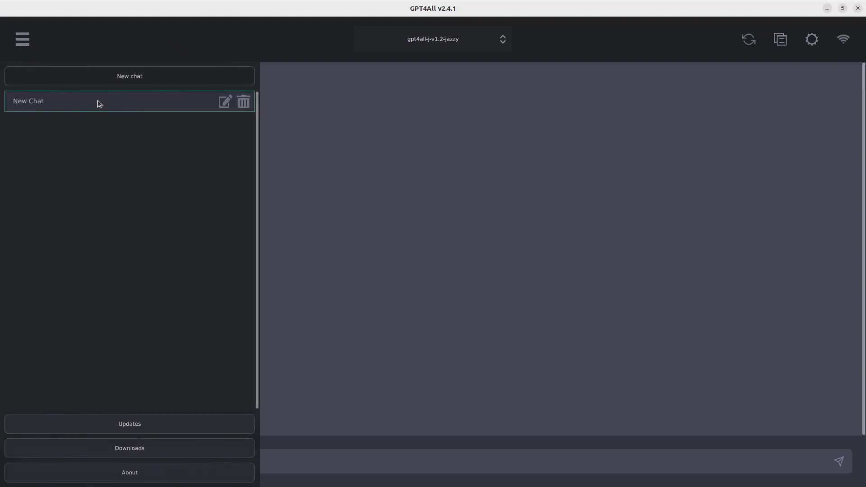
left_click(345, 279)
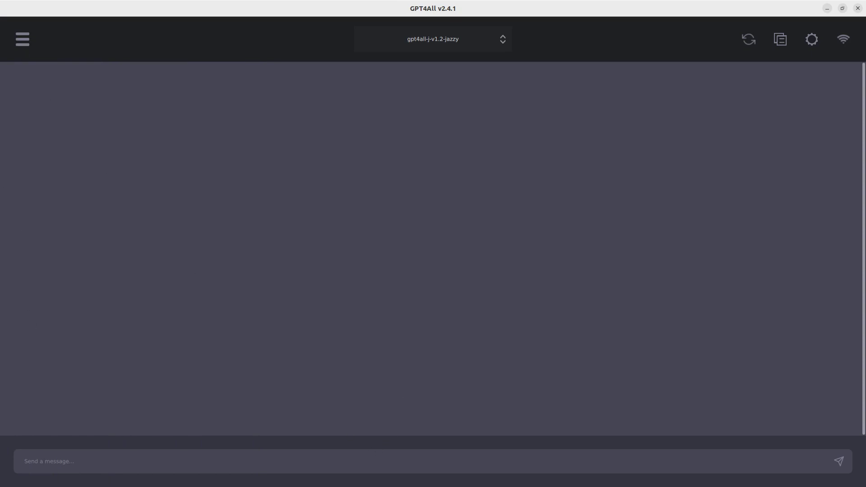
- Close the chat list drawer and send the message "Hello" to the gpt4all-j-v1.2-jazzy model
left_click(18, 39)
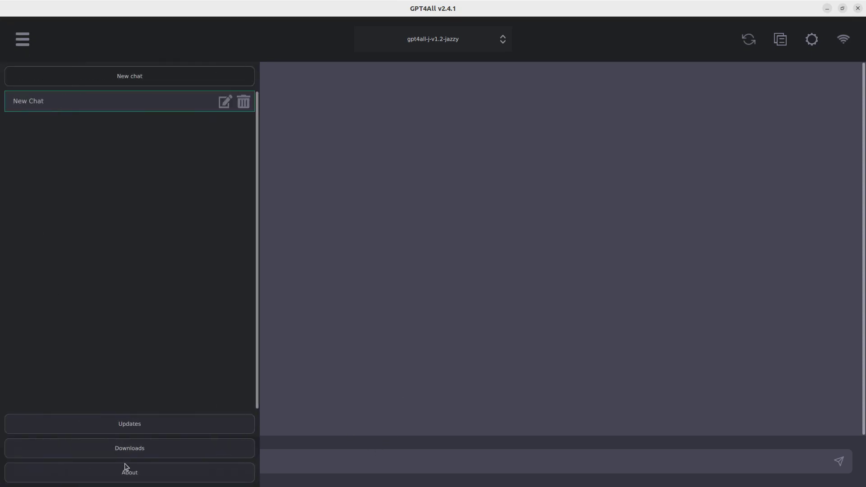
left_click(332, 457)
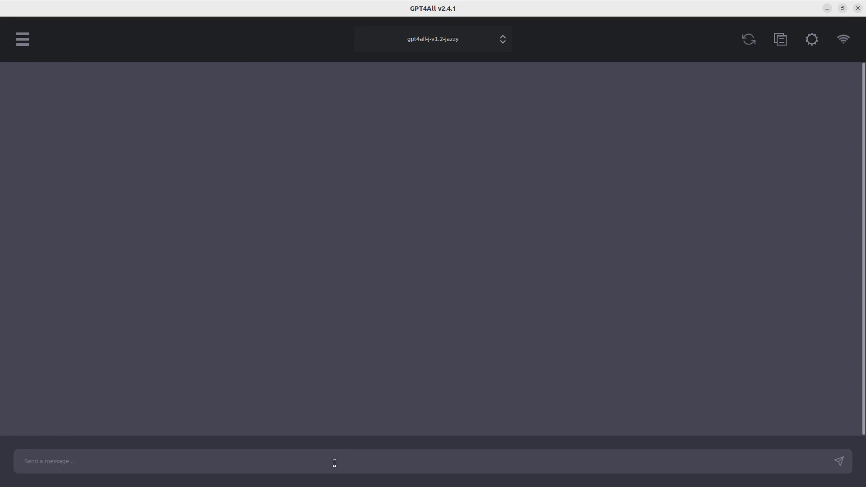
type("Hello")
key("Return")
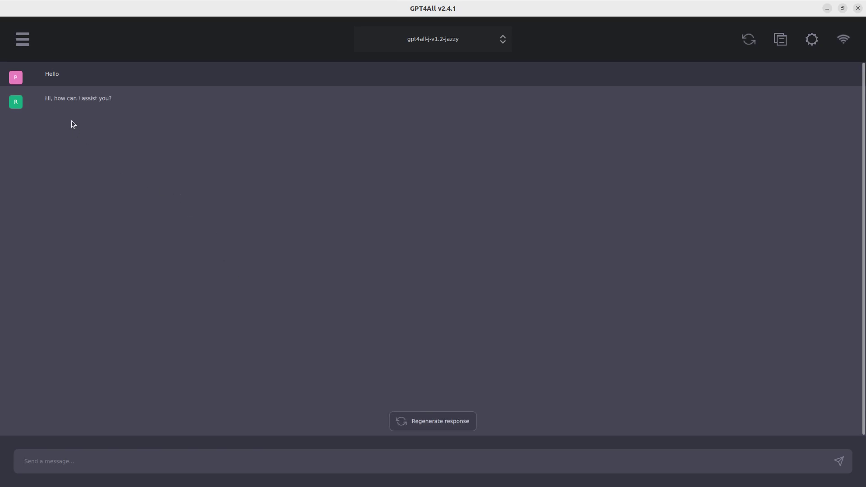
- Review the Application and Generation settings and the Opensource Datalake contribution notice, then leave without enabling data sharing
left_click(811, 41)
left_click(433, 128)
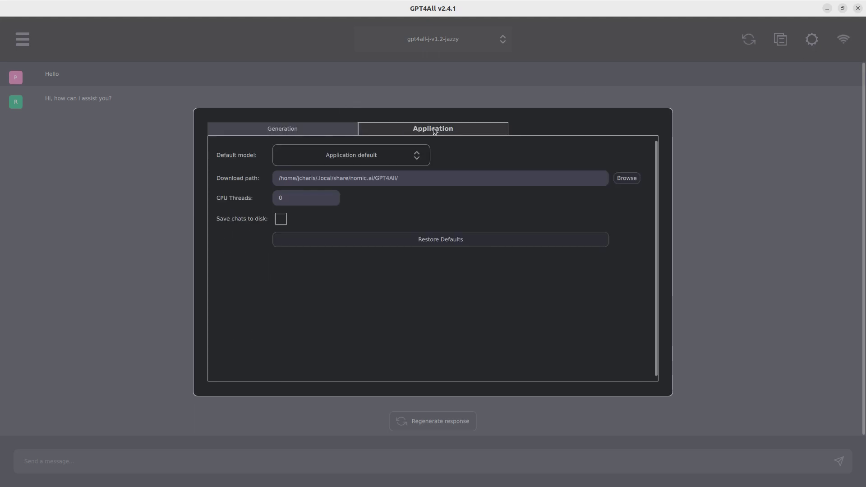
left_click(317, 128)
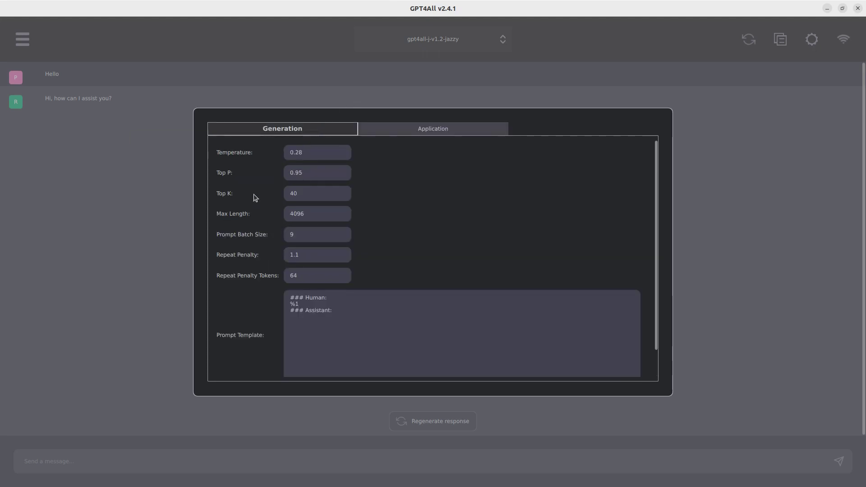
left_click(747, 214)
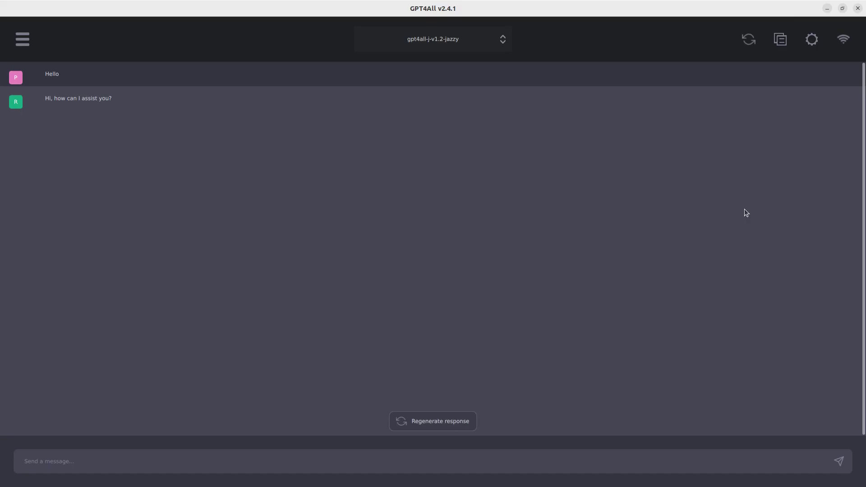
left_click(811, 40)
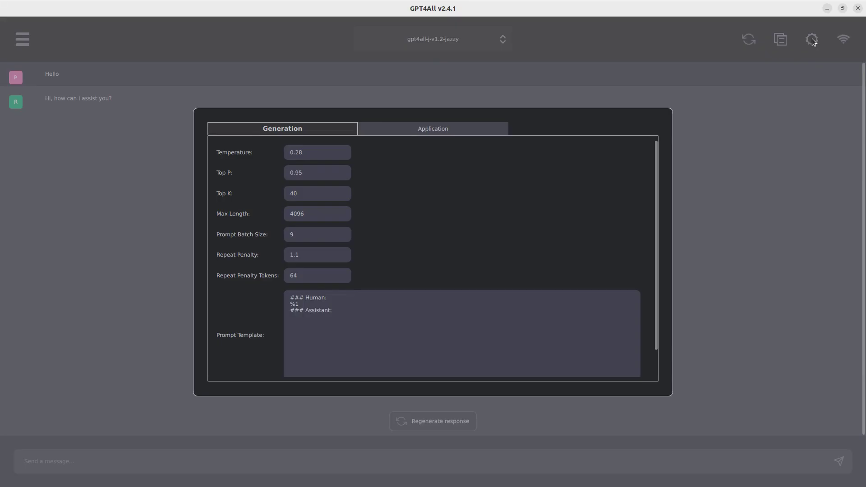
left_click(823, 114)
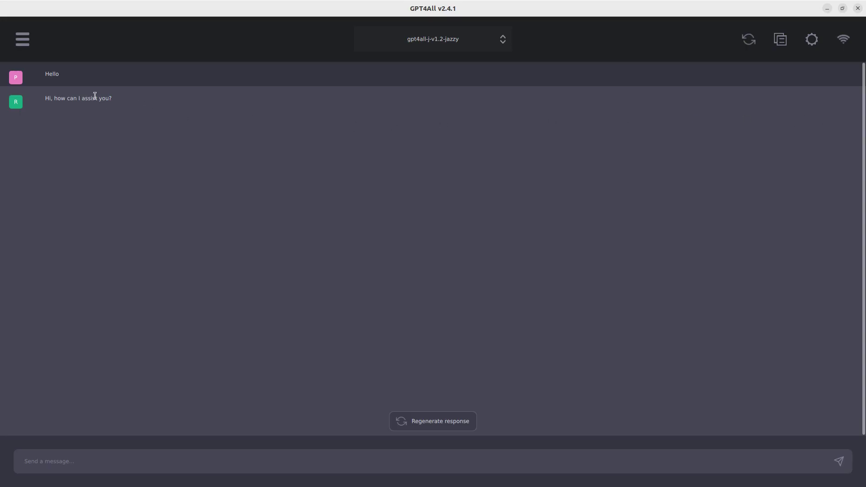
left_click(846, 40)
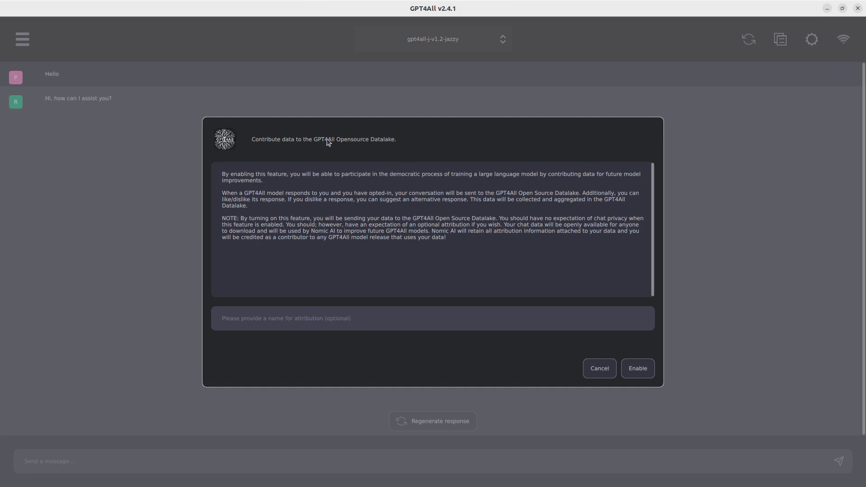
left_click(600, 369)
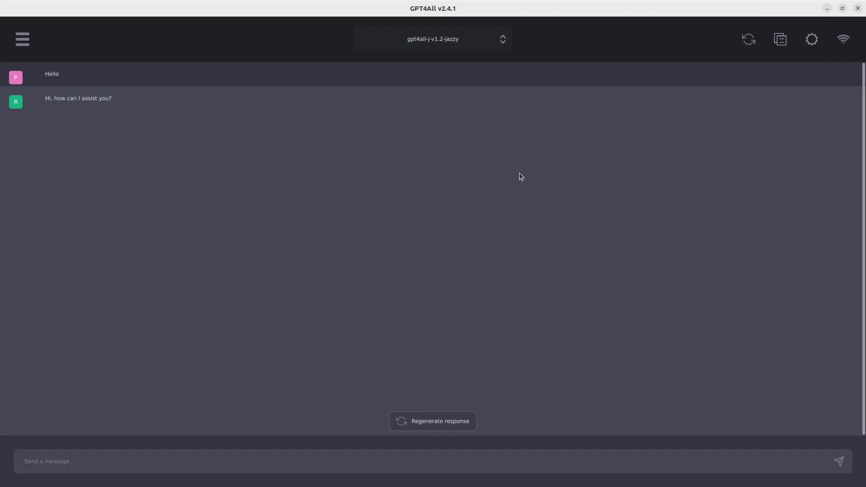
- Send the prompt "Give me 25 AI ideas for software developers" in the current chat
left_click(278, 455)
type("Write an")
key("BackSpace")
key("BackSpace")
key("BackSpace")
key("BackSpace")
key("BackSpace")
key("BackSpace")
key("BackSpace")
key("BackSpace")
key("BackSpace")
type("Give me 25 AI ideas fo")
type("r software developers")
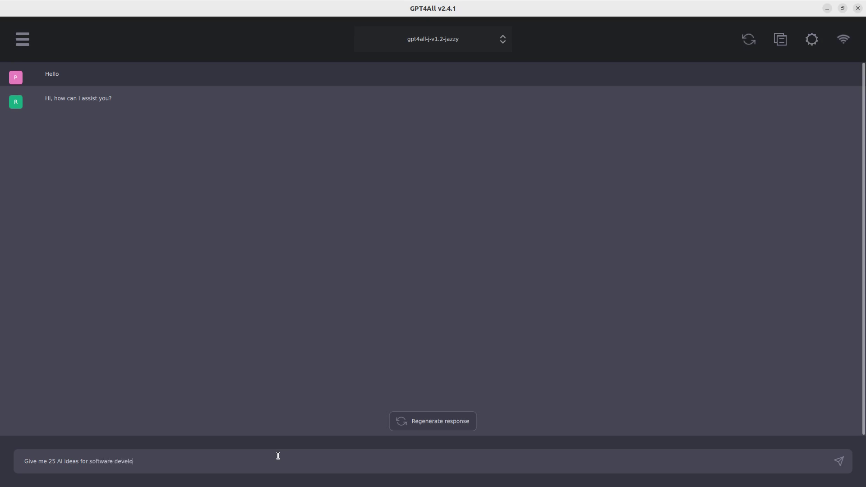
key("Return")
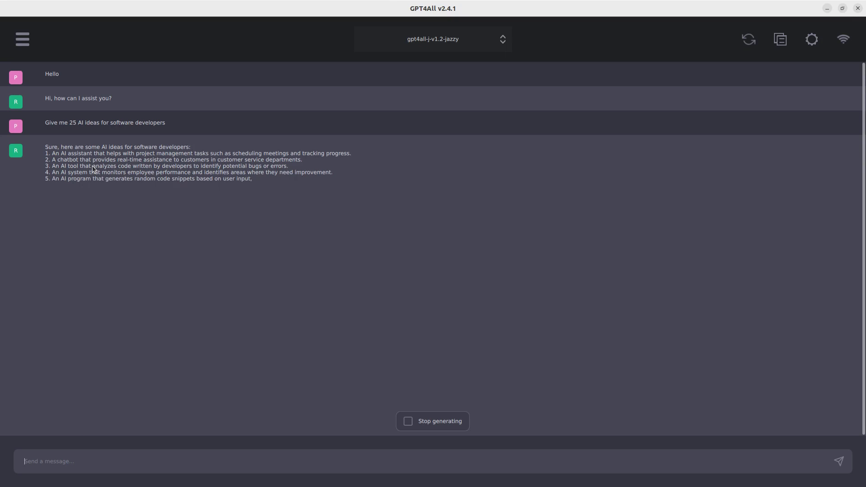
double_click(248, 6)
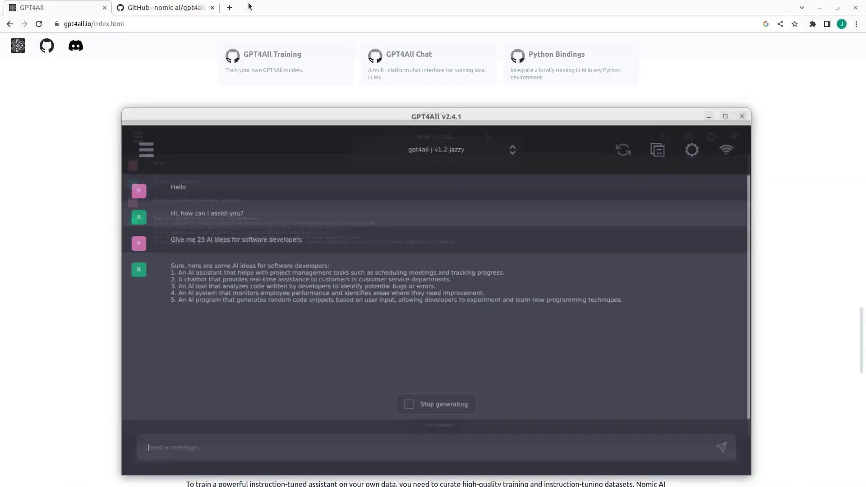
left_click_drag(348, 144, 348, 87)
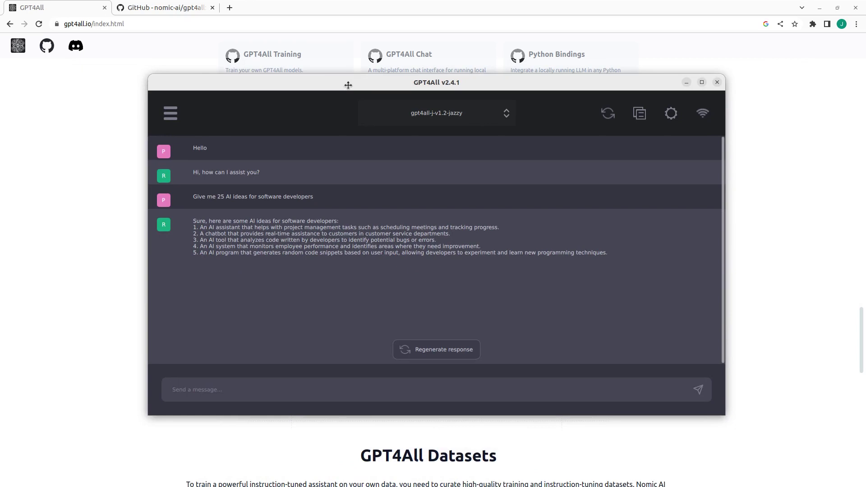
double_click(386, 85)
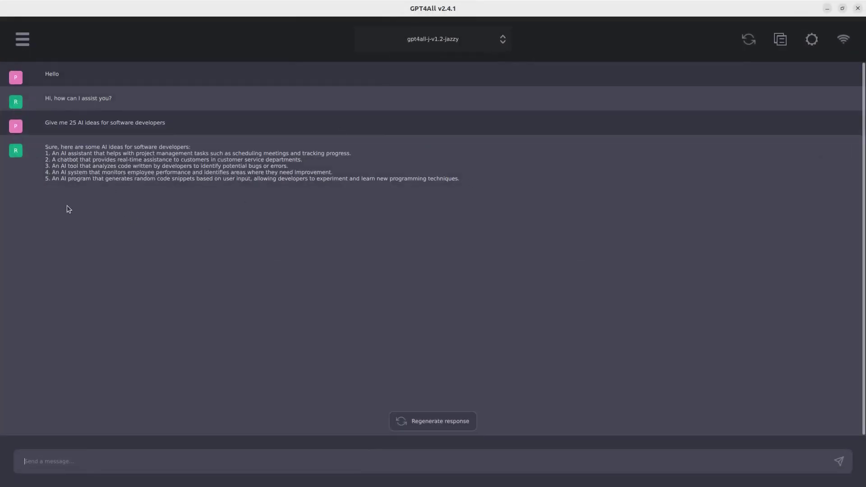
- Ask the model for more ideas by sending the follow-up message "Can you continue"
type("can z")
key("BackSpace")
type("you continue")
key("Return")
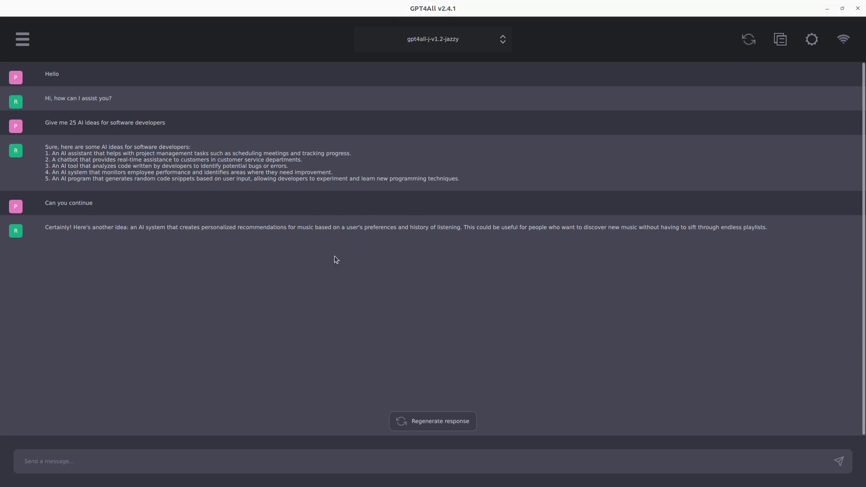
- Switch to the gpt4all.io page in the browser and look over the GPT4All Ecosystem section with its training, chat and Python bindings entries
key("alt+Tab")
scroll(466, 280, "down", 15)
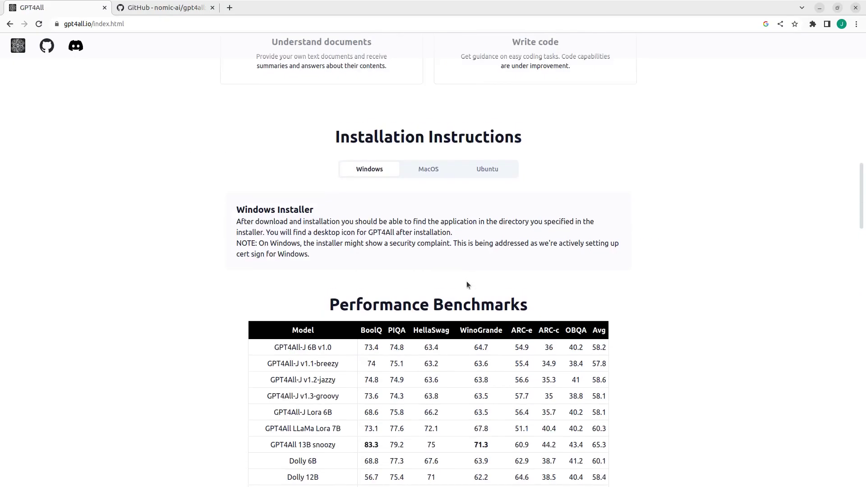
scroll(475, 335, "down", 5)
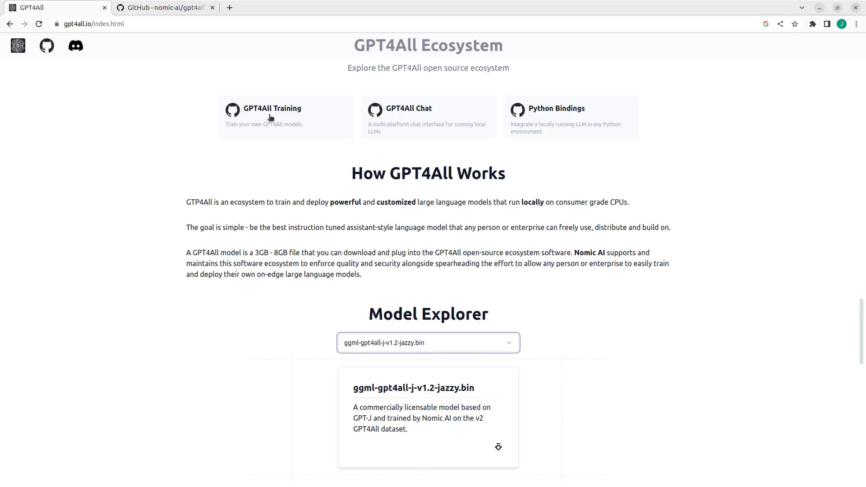